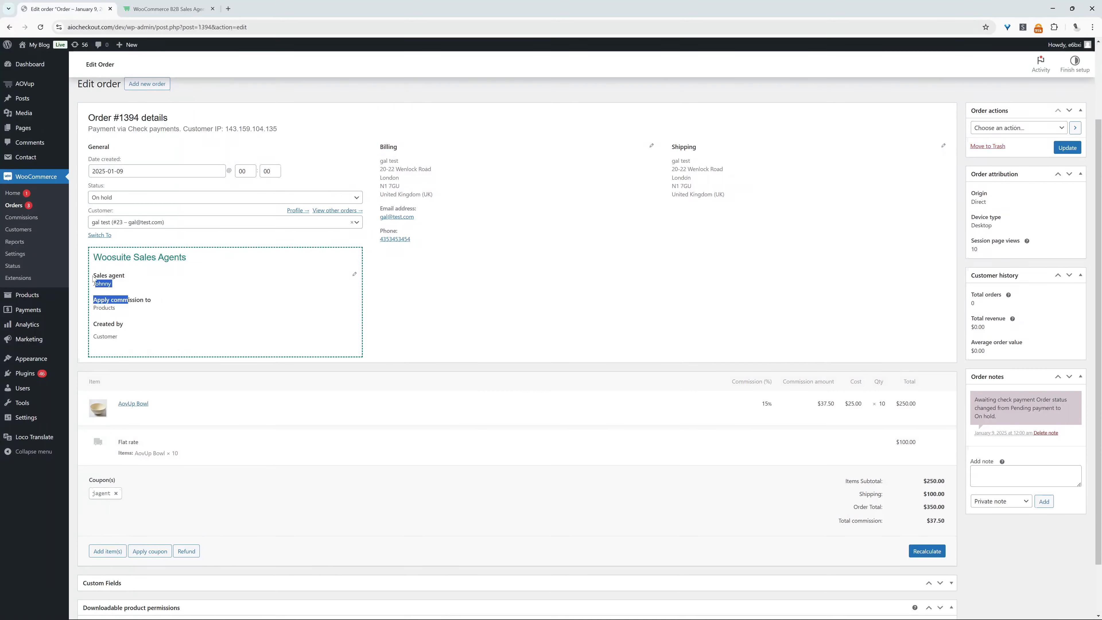
Step: Switch to the storefront cart with the Awesome Watch and apply the coupon code jagent
drag(93, 275, 112, 284)
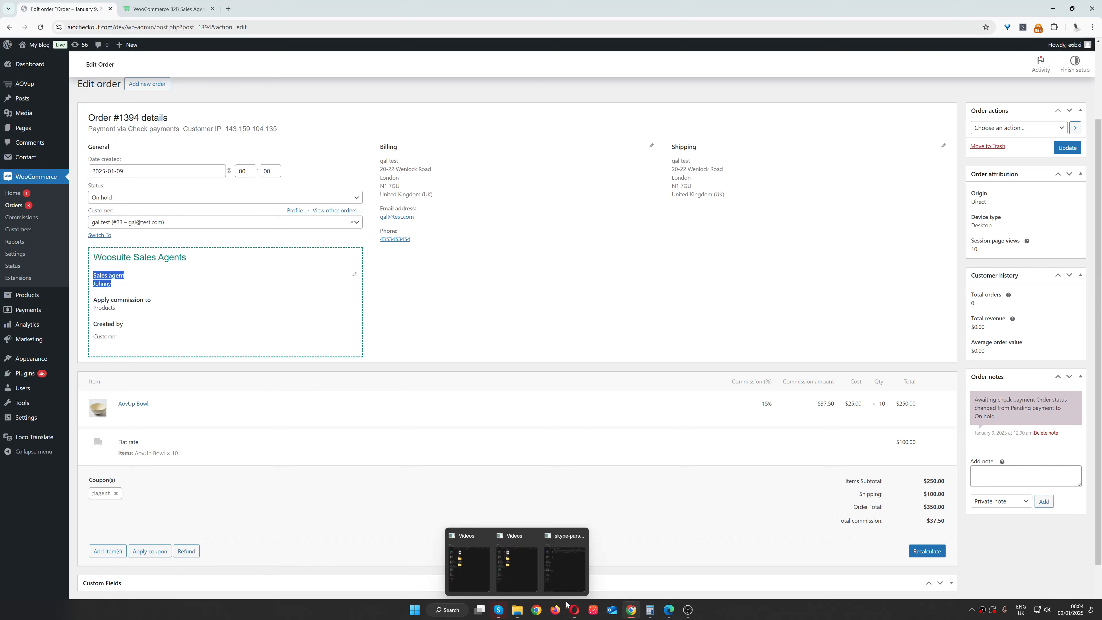
click(569, 607)
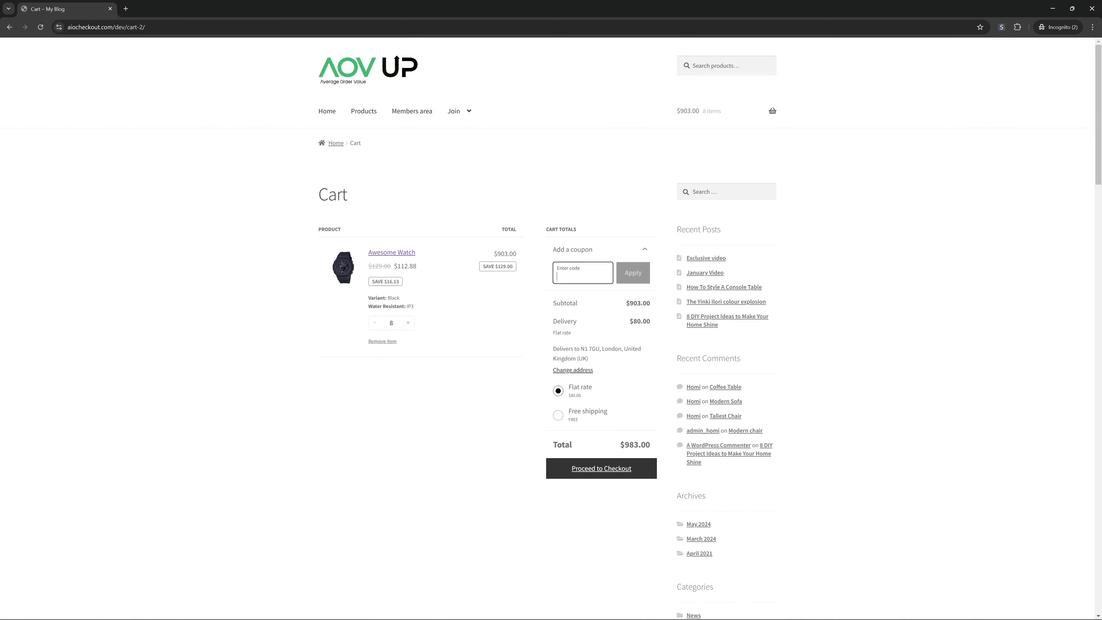
text(jage)
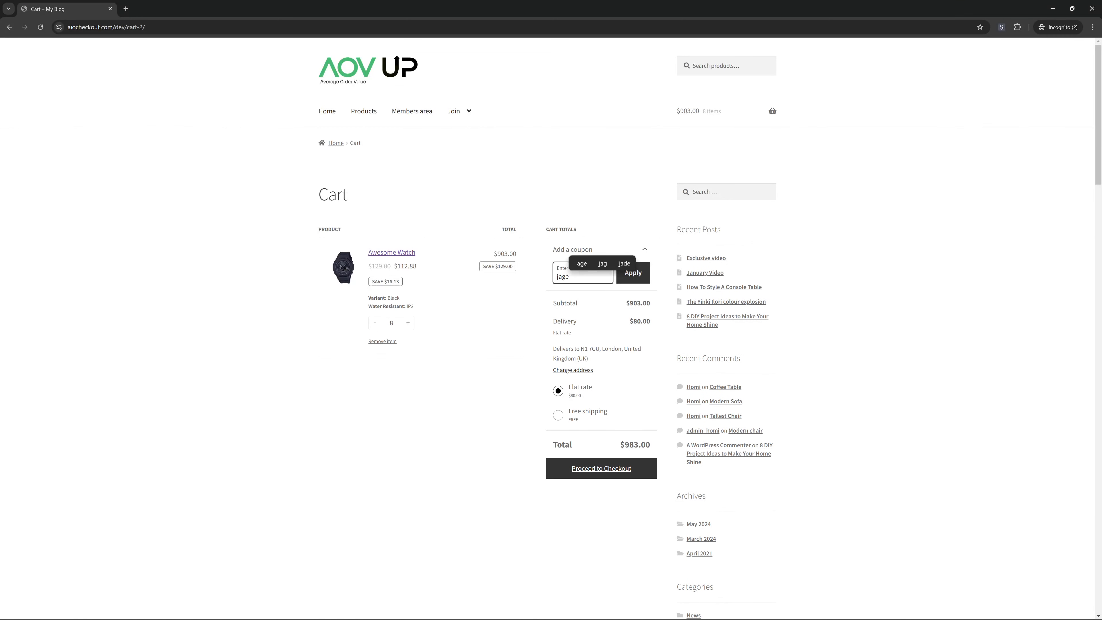
key(BackSpace)
text(ent)
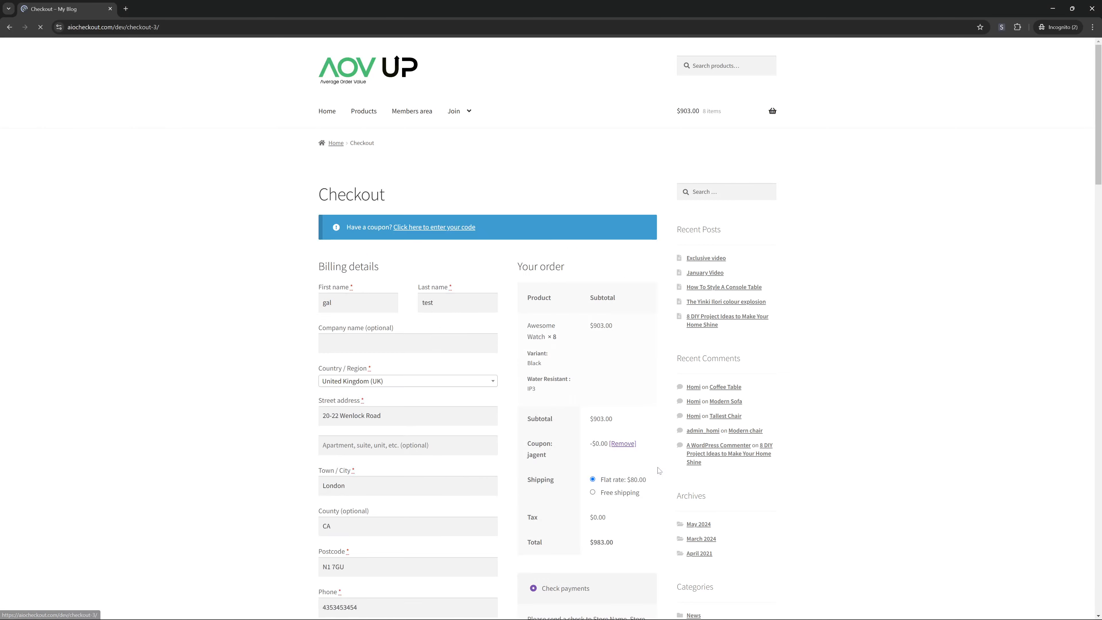
Step: Place the Awesome Watch order with check payment and highlight its order number on the confirmation page
scroll(656, 479, down, 6)
click(646, 487)
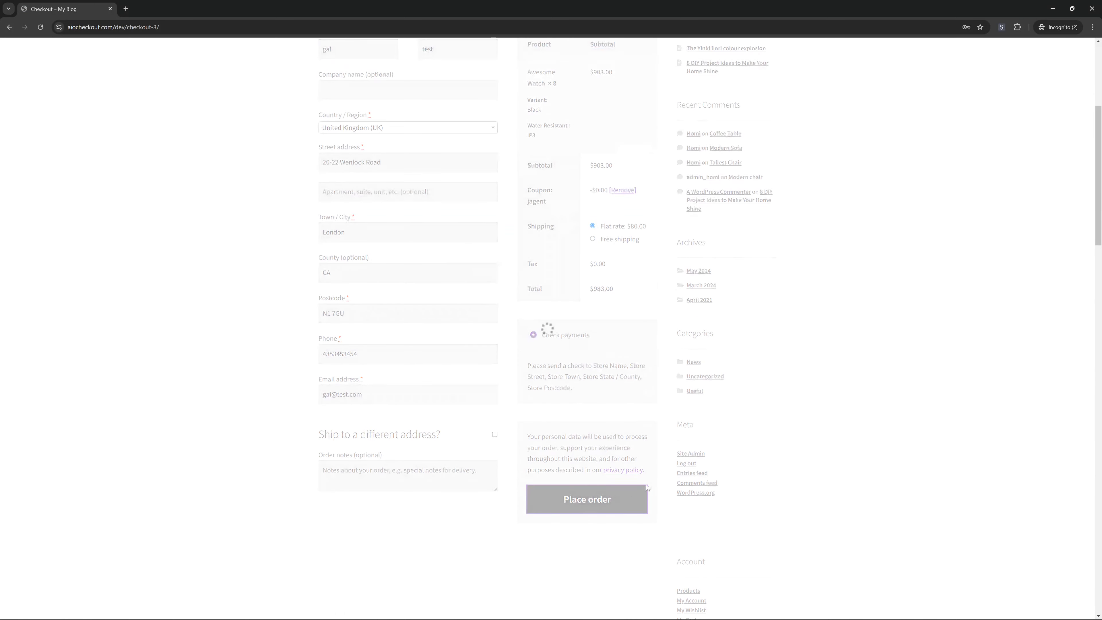
double_click(335, 276)
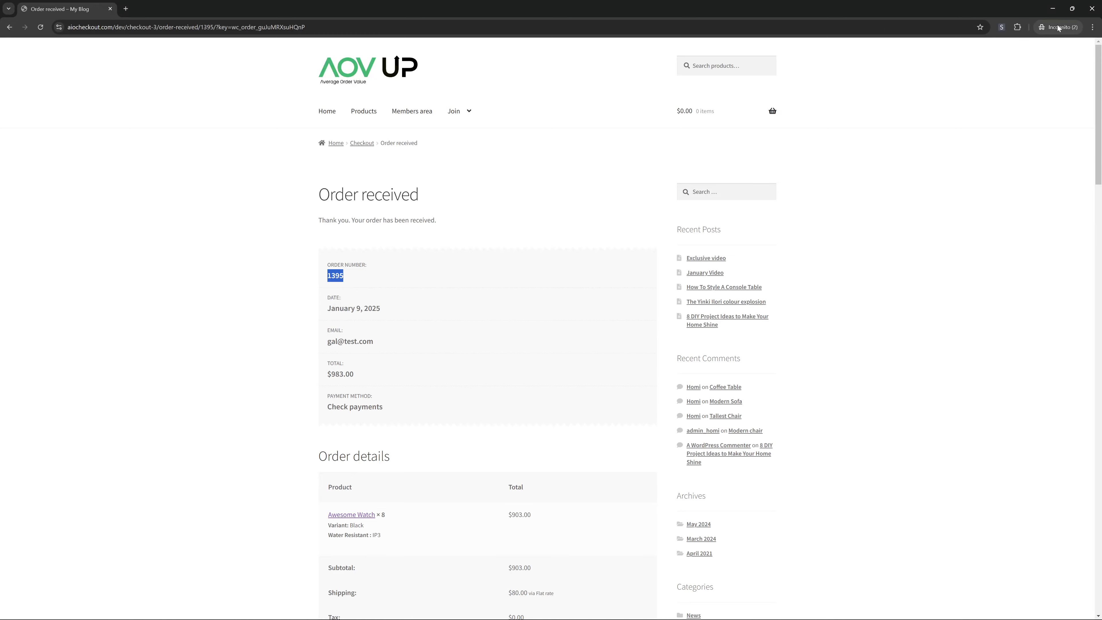
Step: Return to the WordPress admin, open the newest WooCommerce order, and check its assigned sales agent and applied coupon
click(1054, 13)
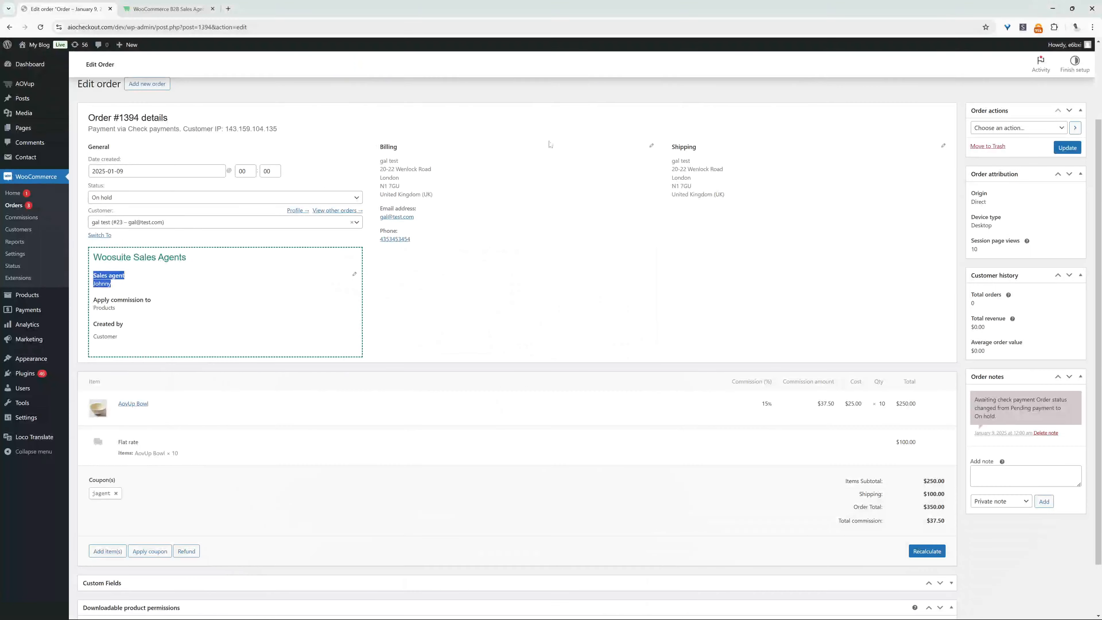
click(14, 205)
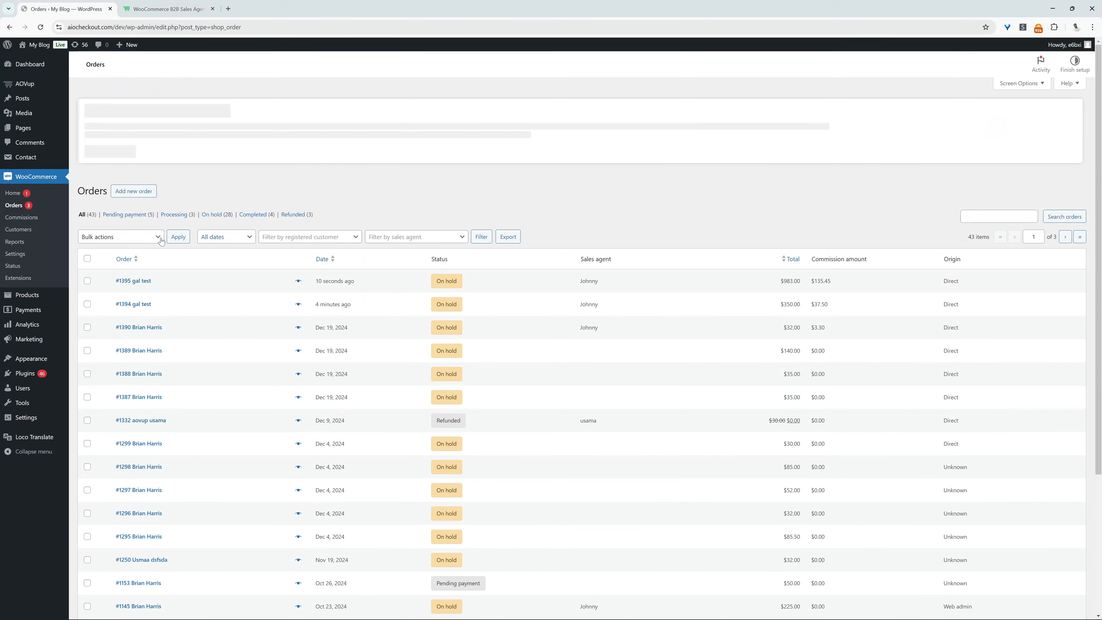
click(132, 281)
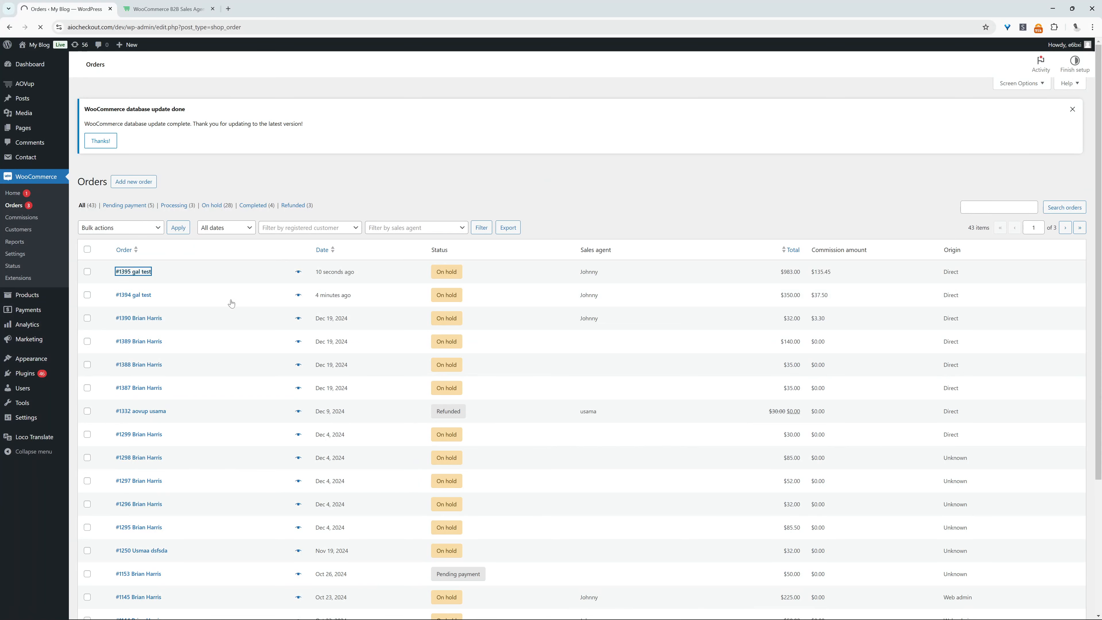
drag(129, 383, 95, 373)
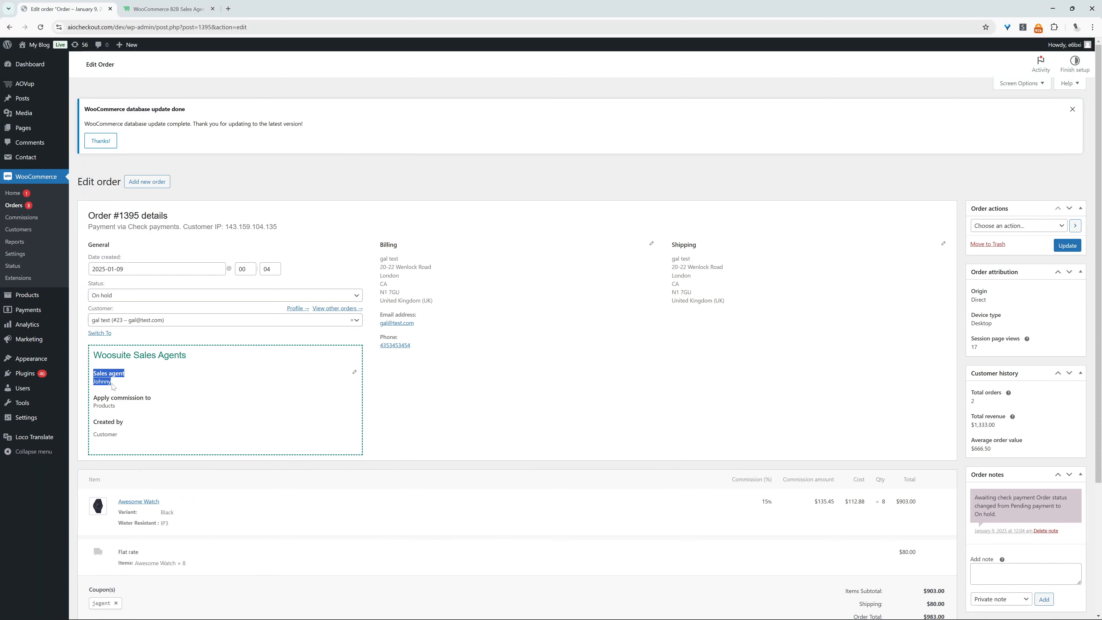
scroll(188, 415, down, 4)
drag(138, 437, 92, 432)
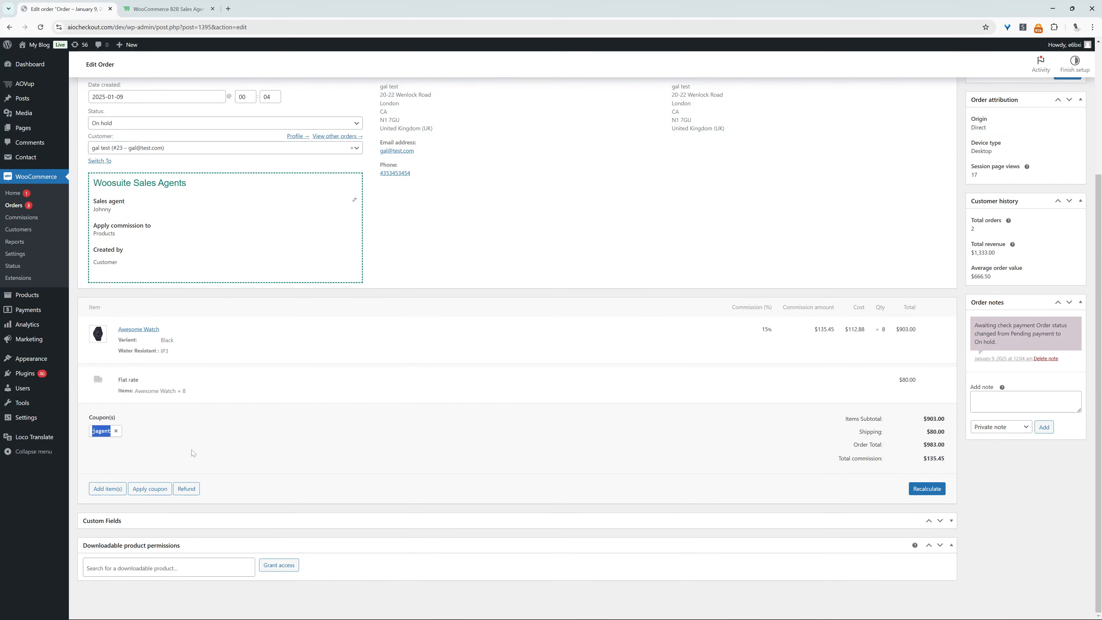
Step: Open AOVup's Sales Agent page and check the newest order's entry under the recent commissions
scroll(193, 453, up, 4)
mouse_move(25, 84)
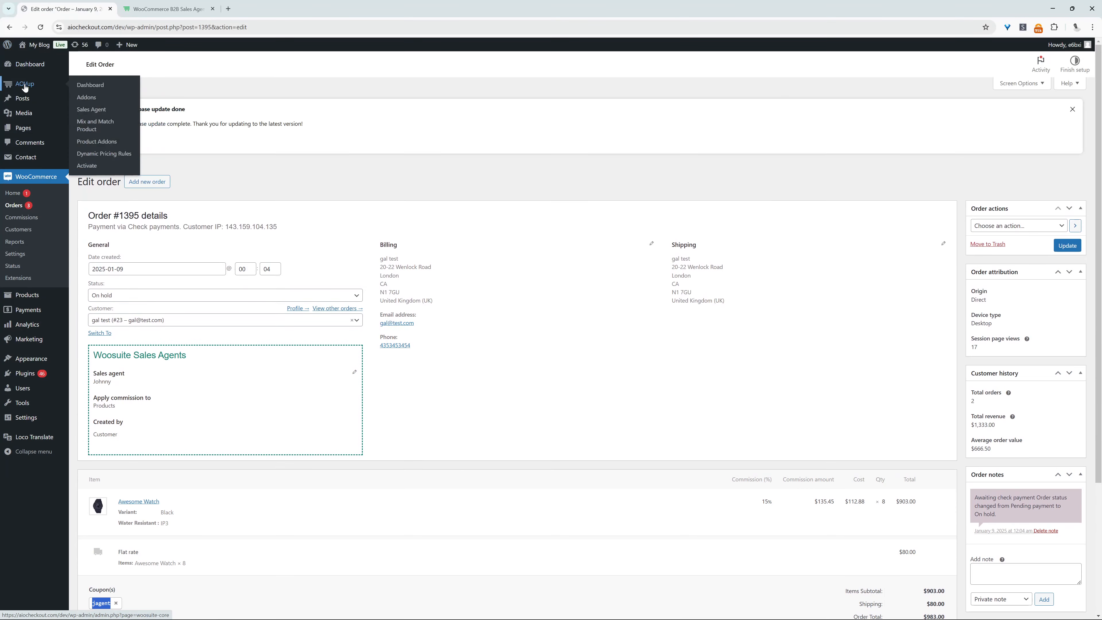
click(97, 111)
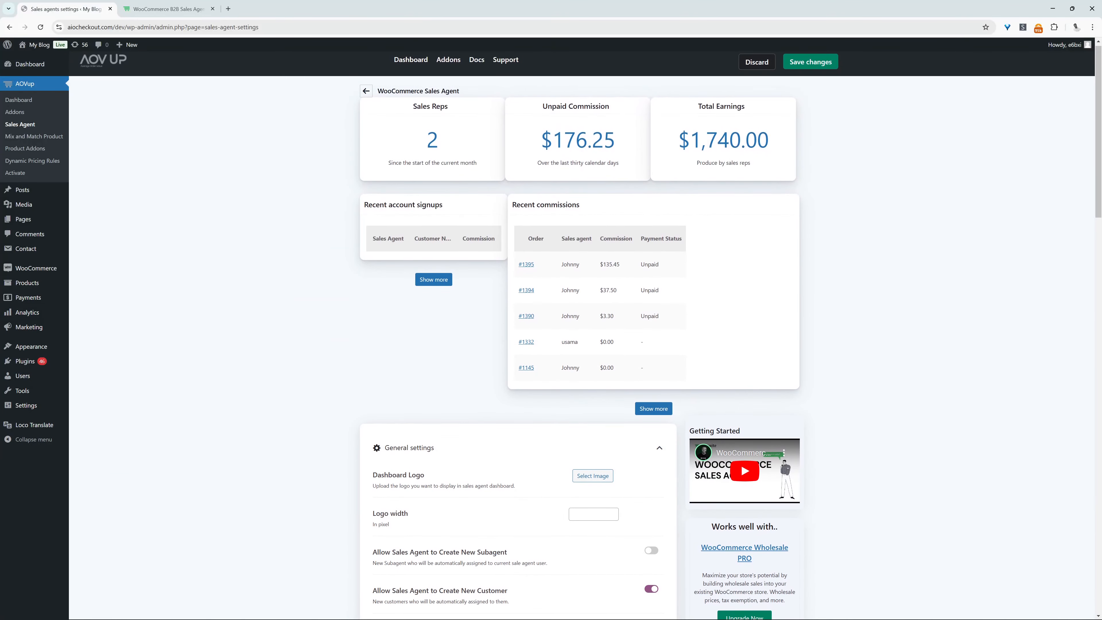
drag(623, 266, 541, 266)
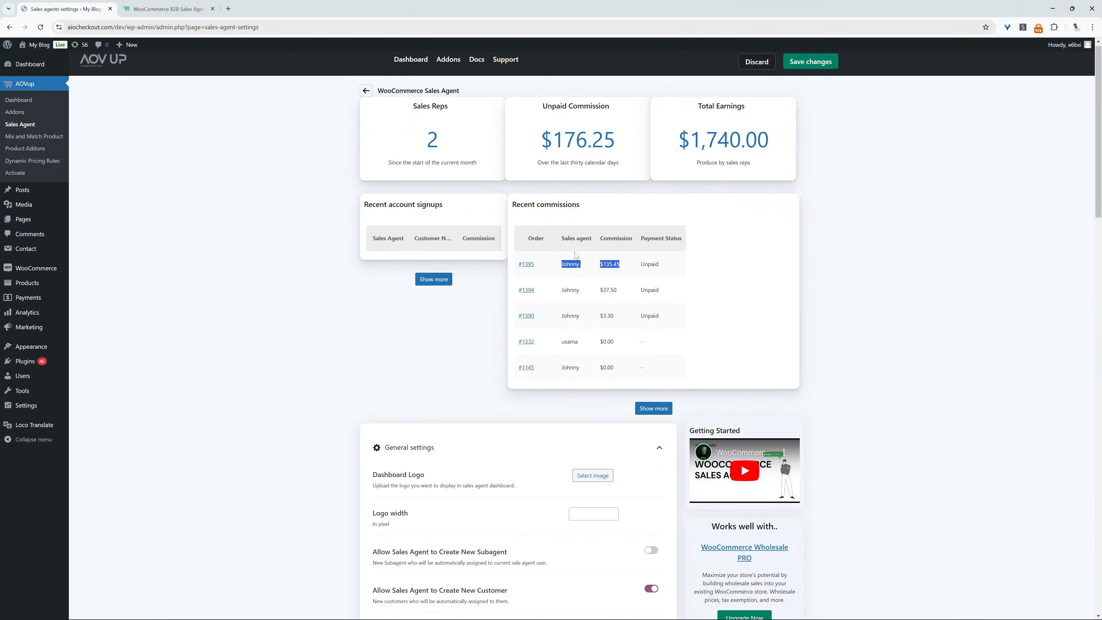
key(ctrl+Tab)
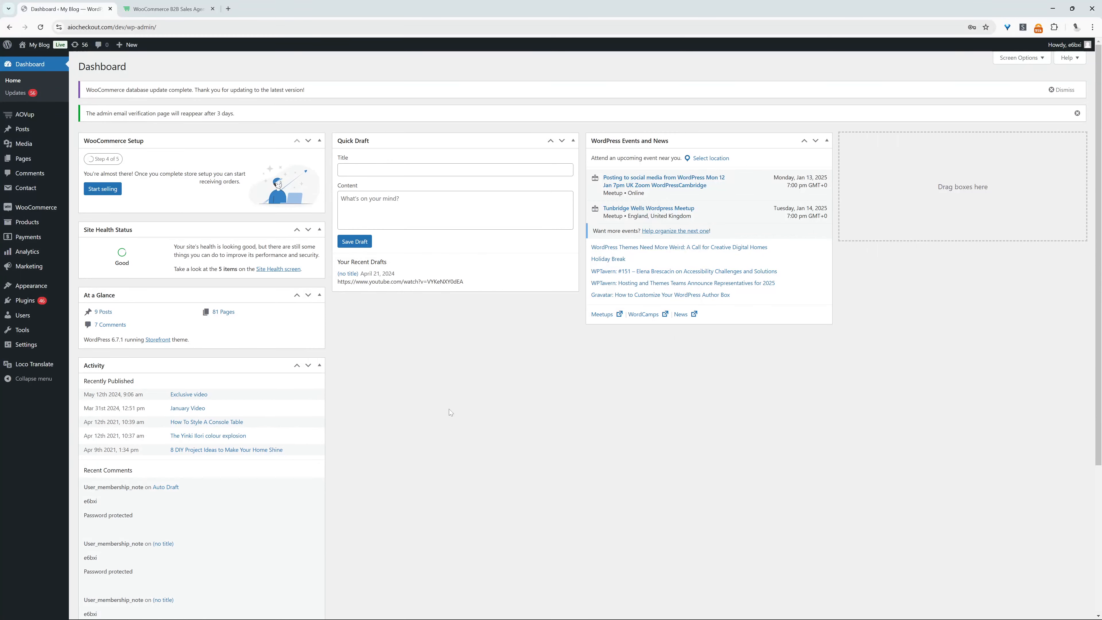
Step: In AOVup's Sales Agent settings, set the Default Sales Agent option to Reference code
mouse_move(43, 114)
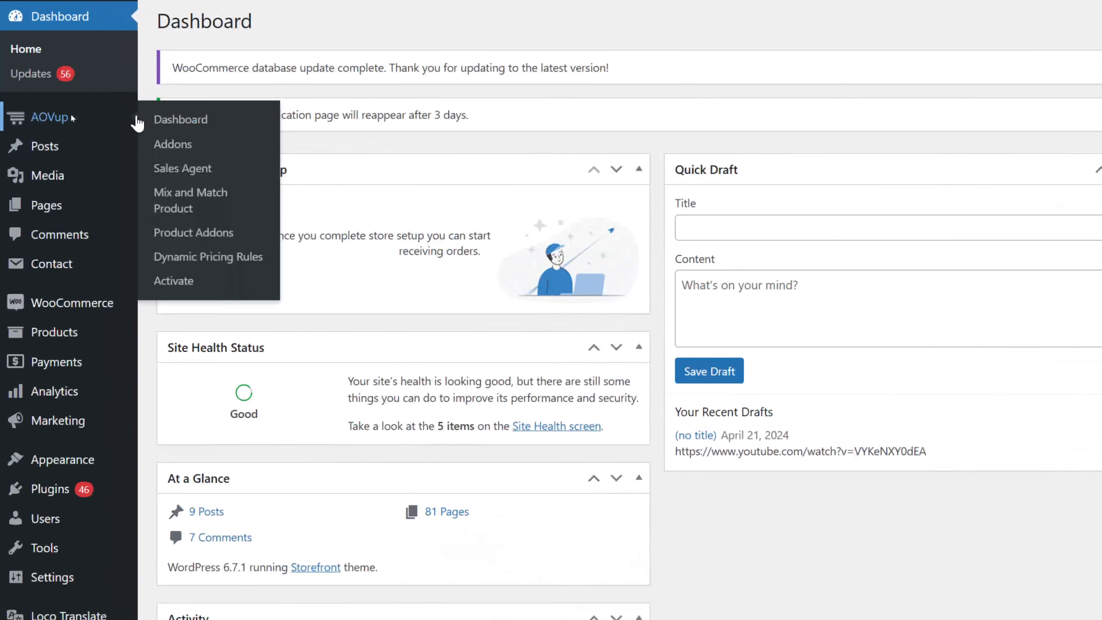
click(212, 177)
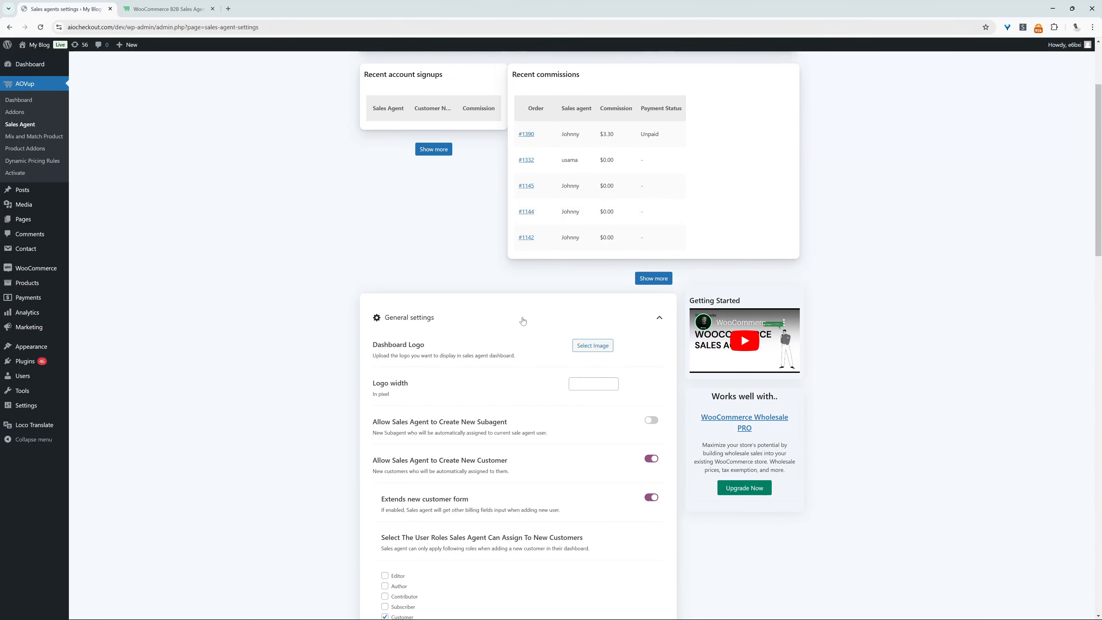
scroll(523, 321, down, 5)
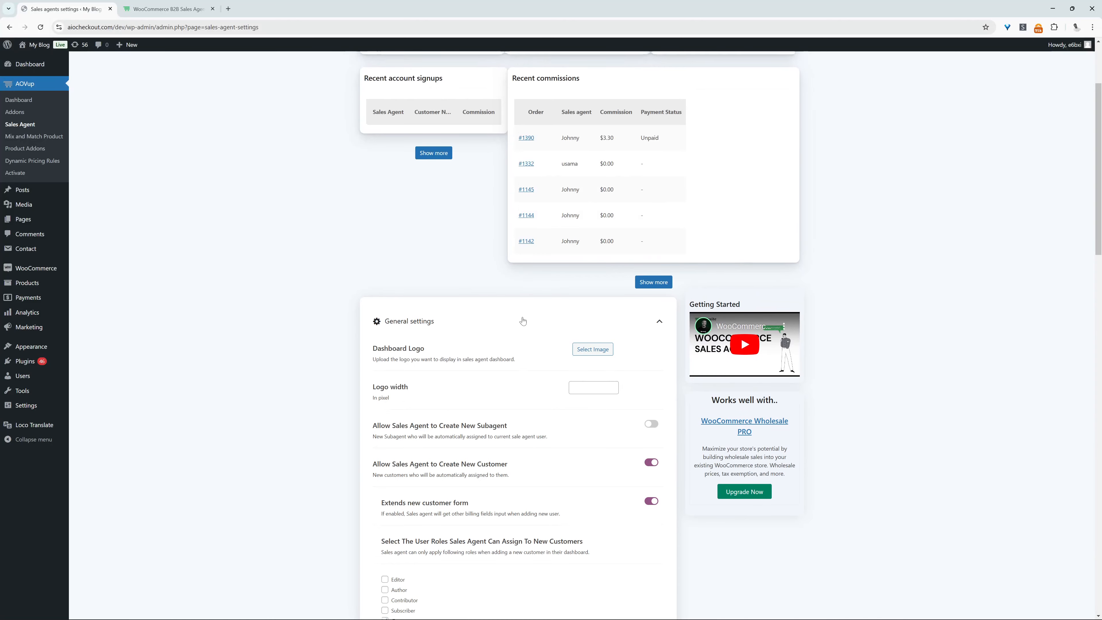
scroll(523, 320, down, 12)
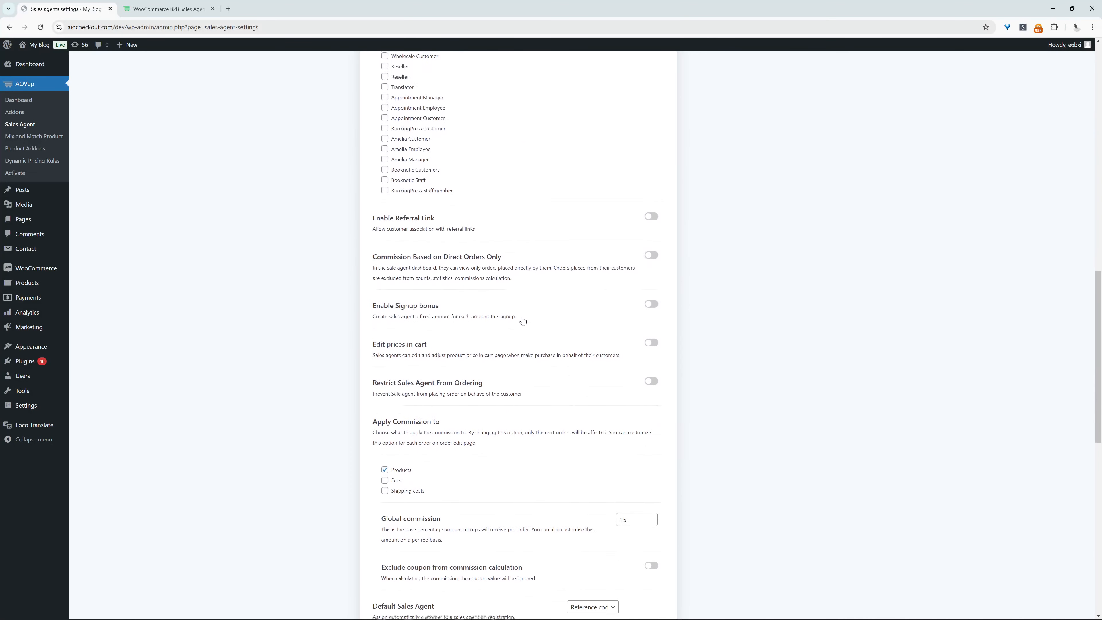
scroll(523, 321, down, 1)
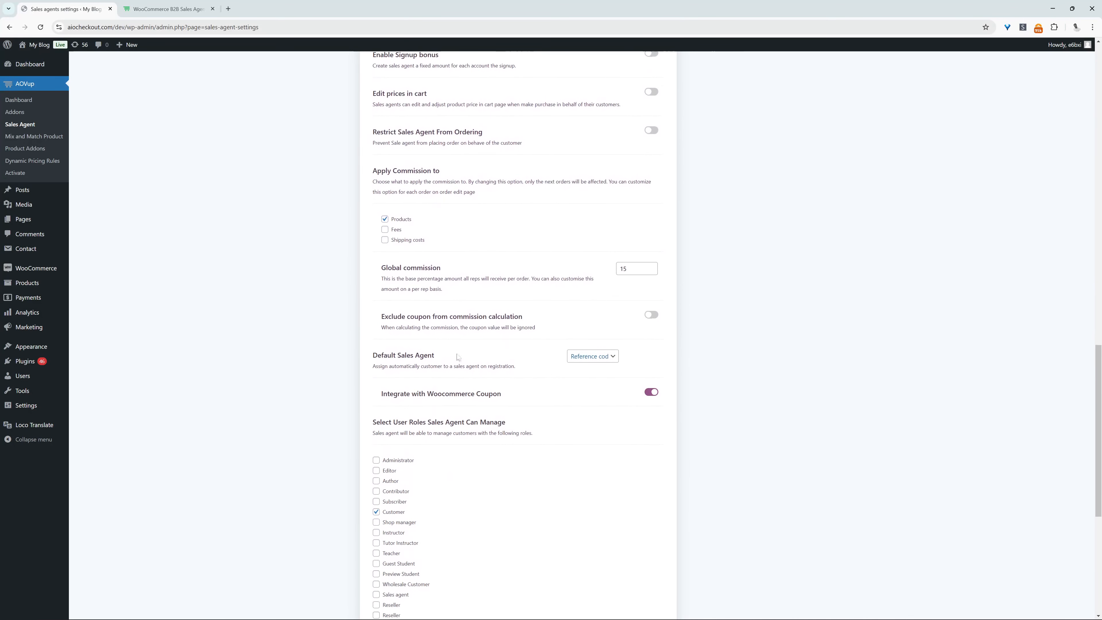
drag(387, 351, 543, 352)
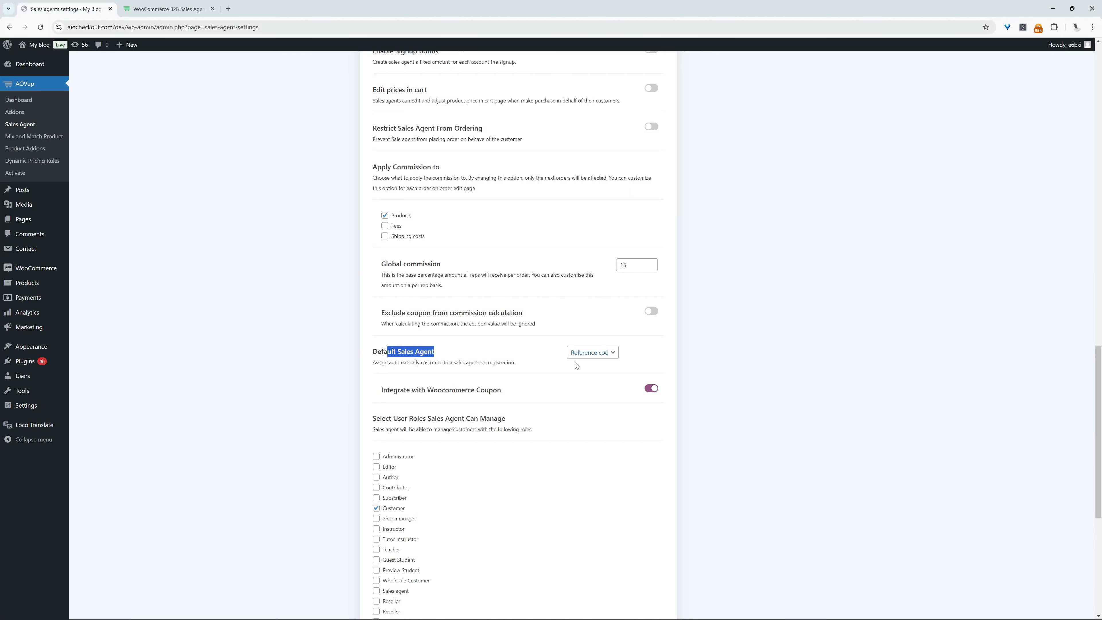
click(594, 355)
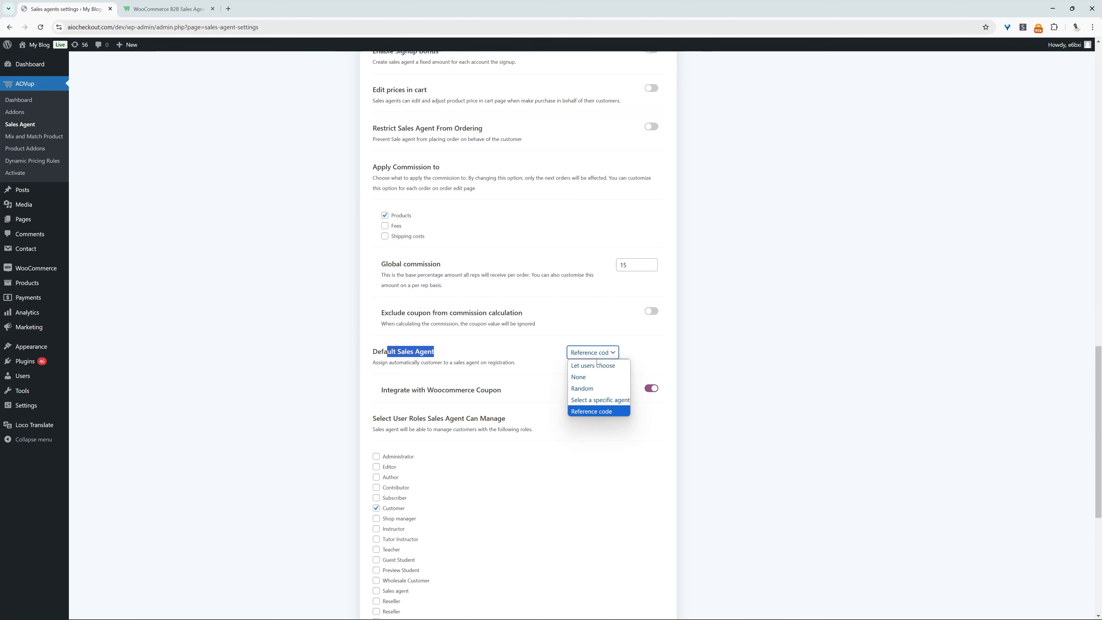
click(601, 411)
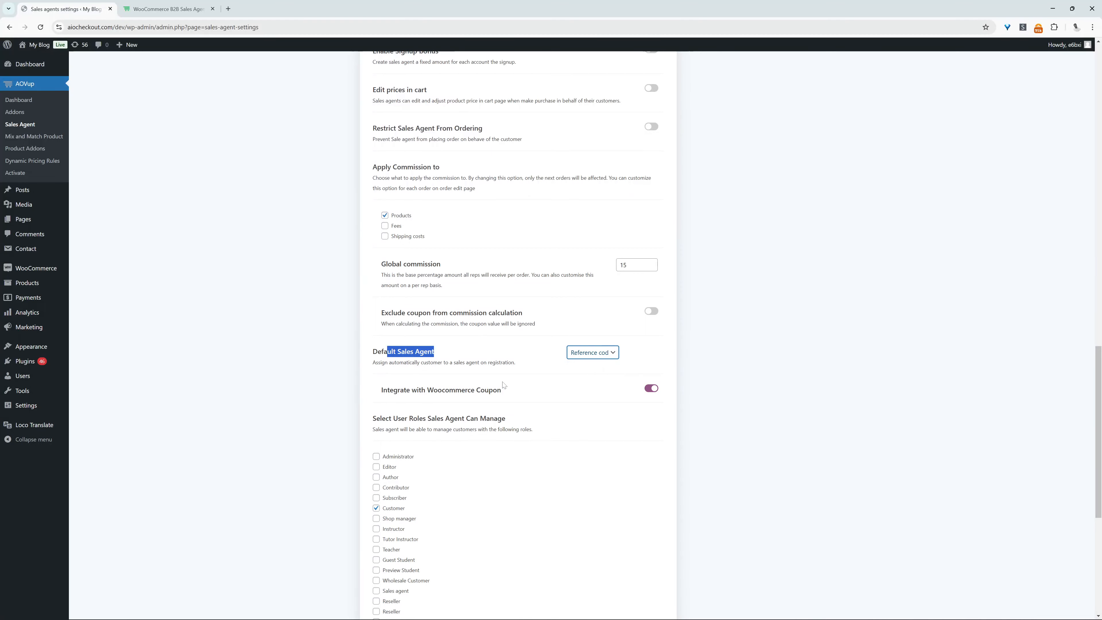
Step: Check the Integrate with Woocommerce Coupon option and the manageable user roles, and save the sales agent settings
drag(389, 390, 445, 390)
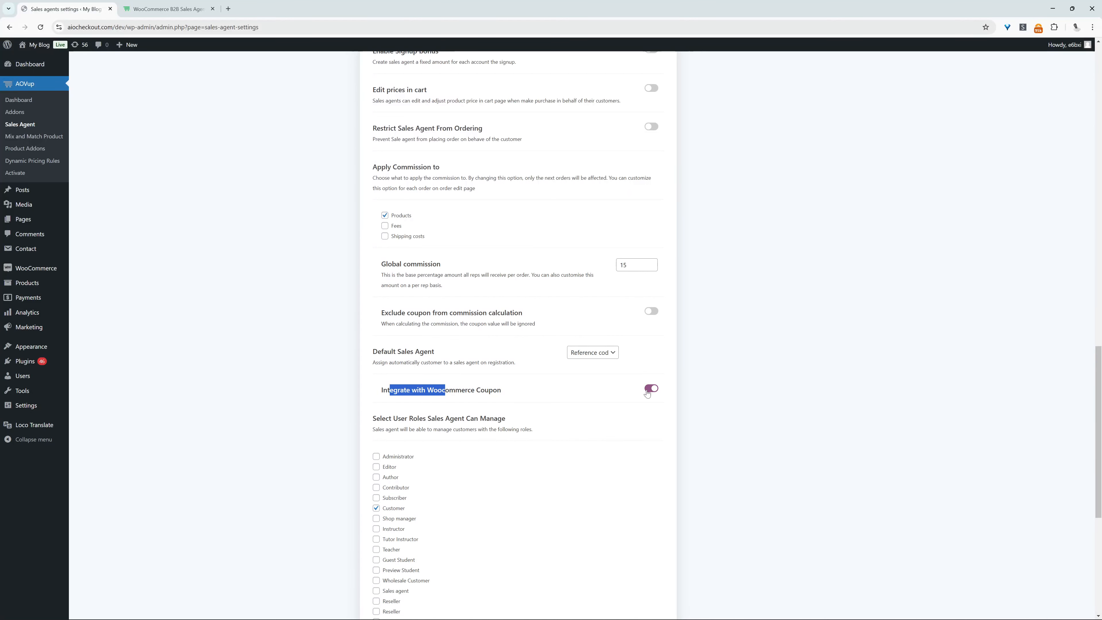
scroll(694, 399, up, 1)
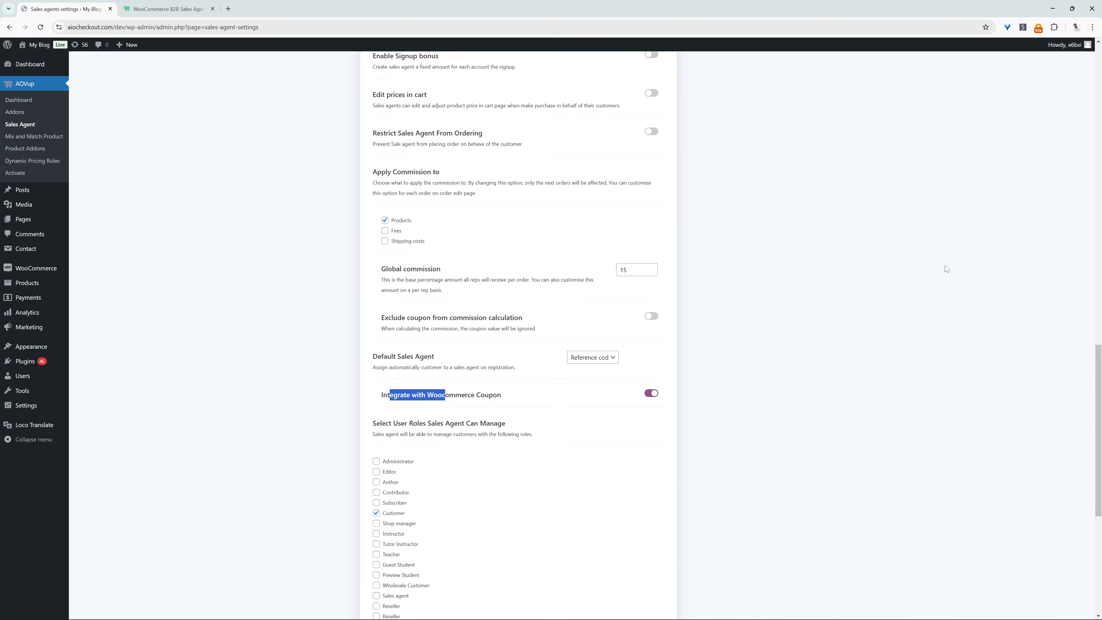
scroll(947, 269, up, 12)
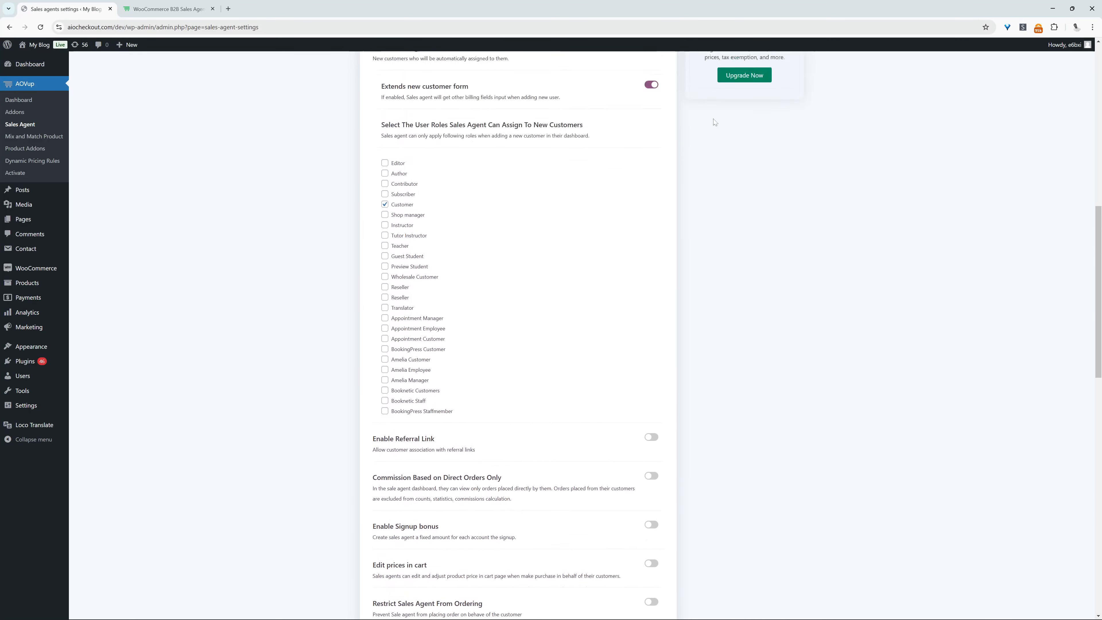
scroll(472, 194, up, 1)
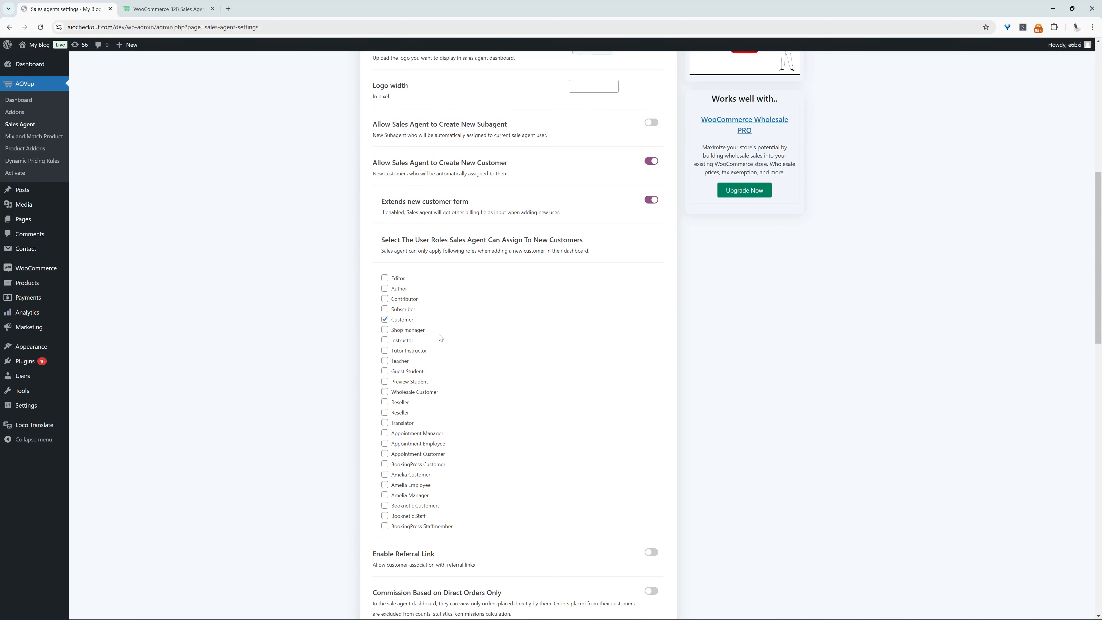
scroll(448, 340, down, 12)
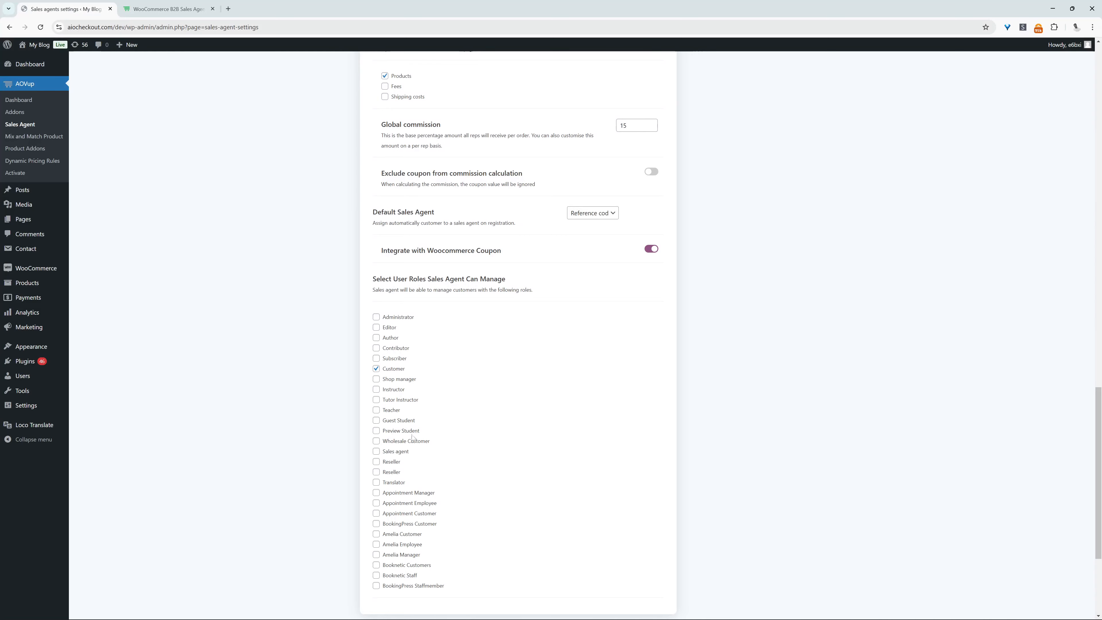
scroll(443, 434, down, 1)
scroll(450, 465, up, 10)
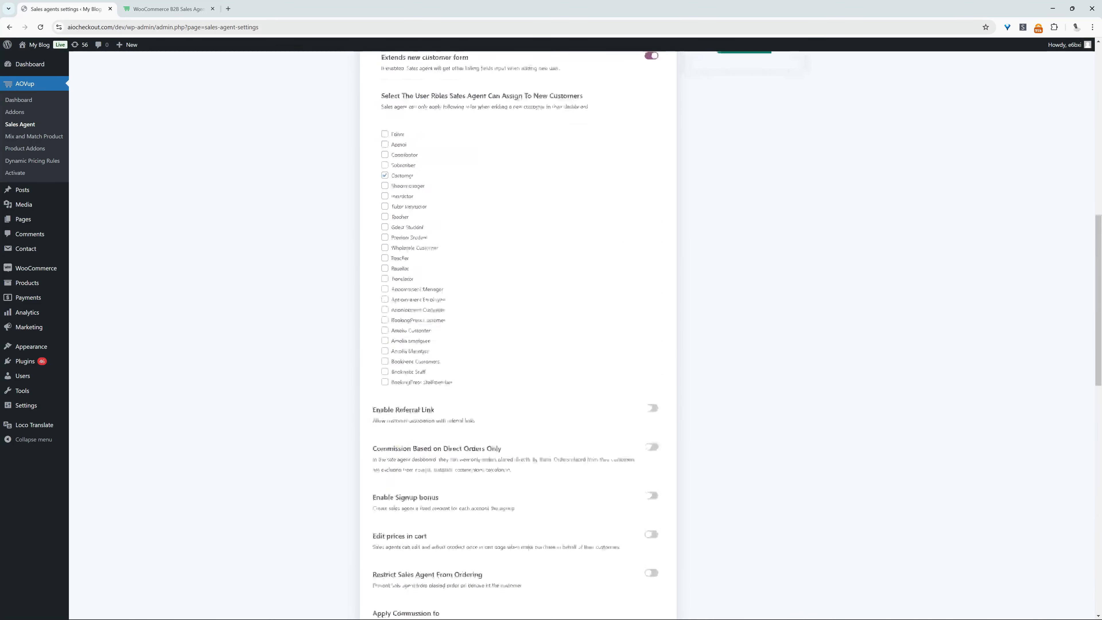
scroll(753, 297, up, 10)
scroll(753, 297, down, 1)
scroll(753, 297, up, 1)
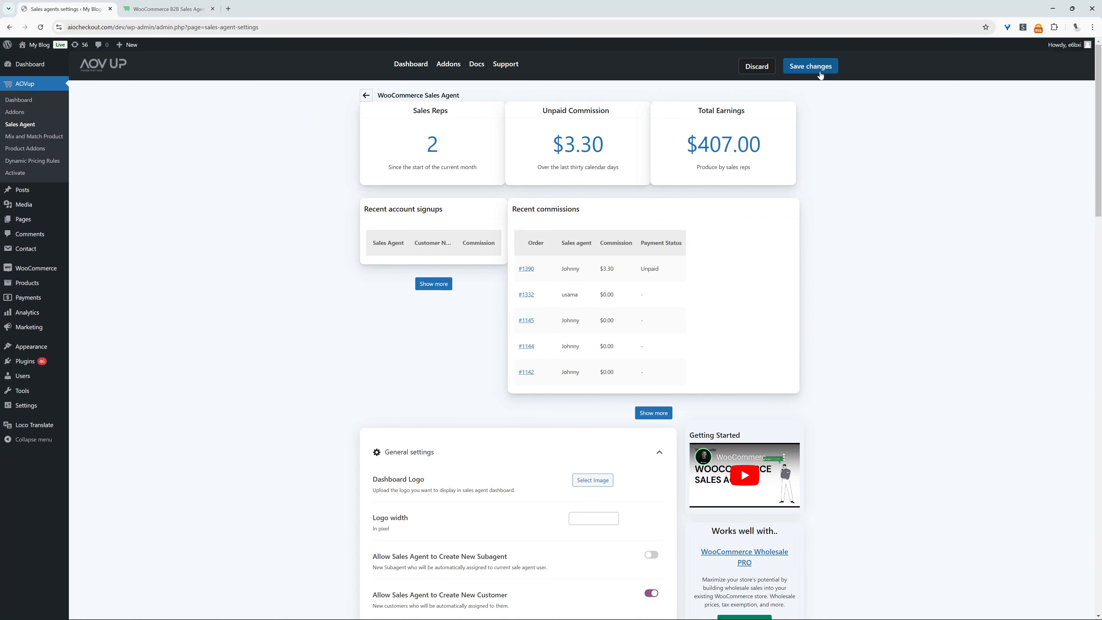
click(819, 73)
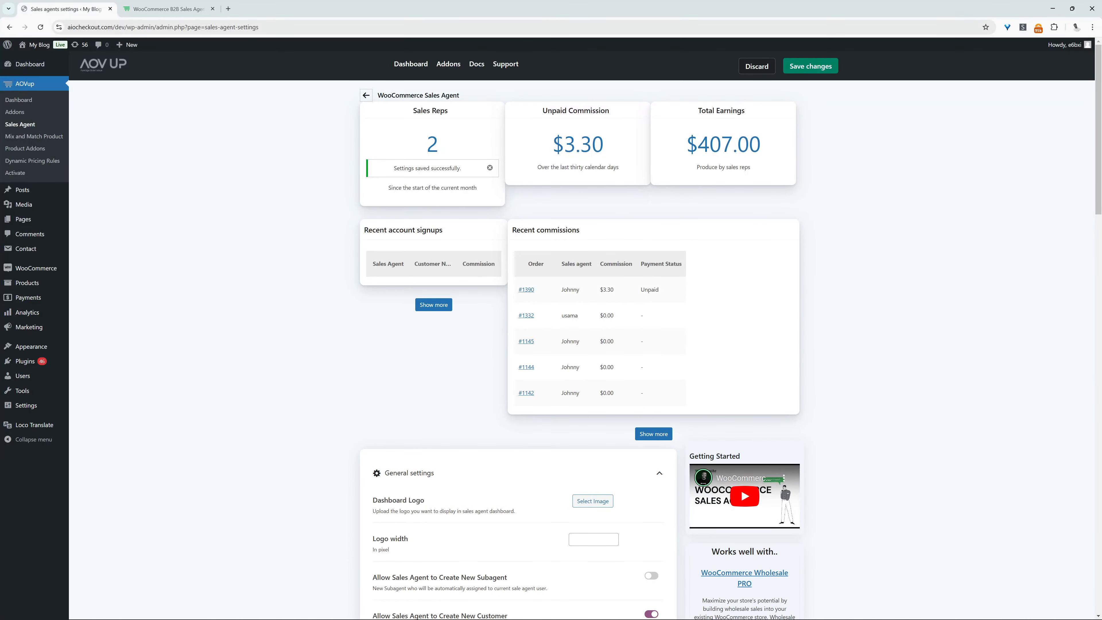
Step: Start a new WooCommerce coupon and enter jagent as its coupon code
mouse_move(52, 329)
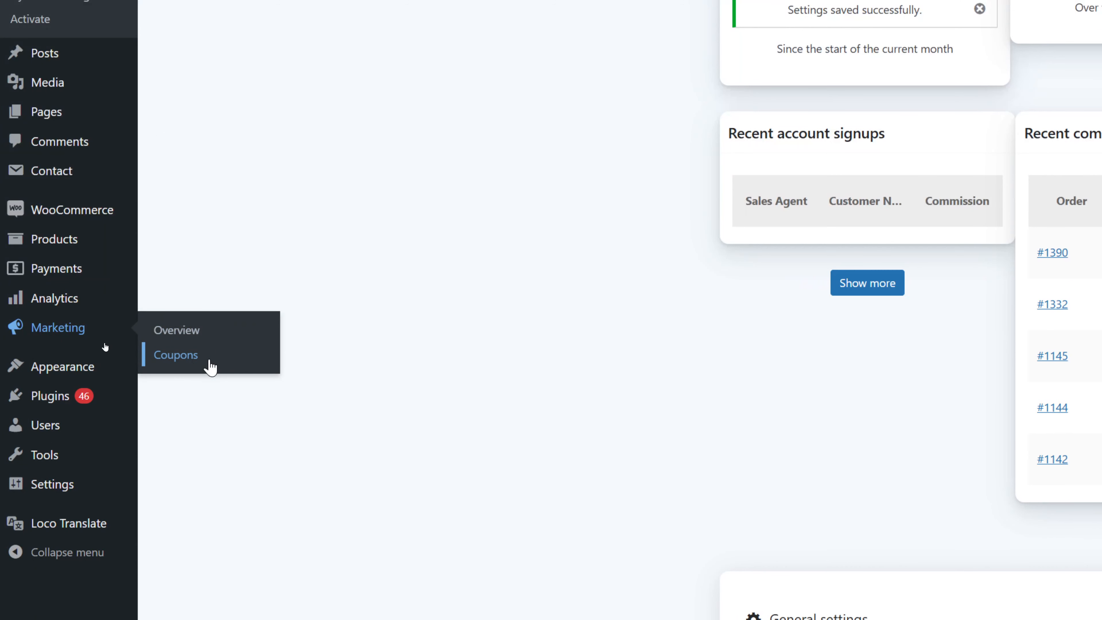
click(210, 362)
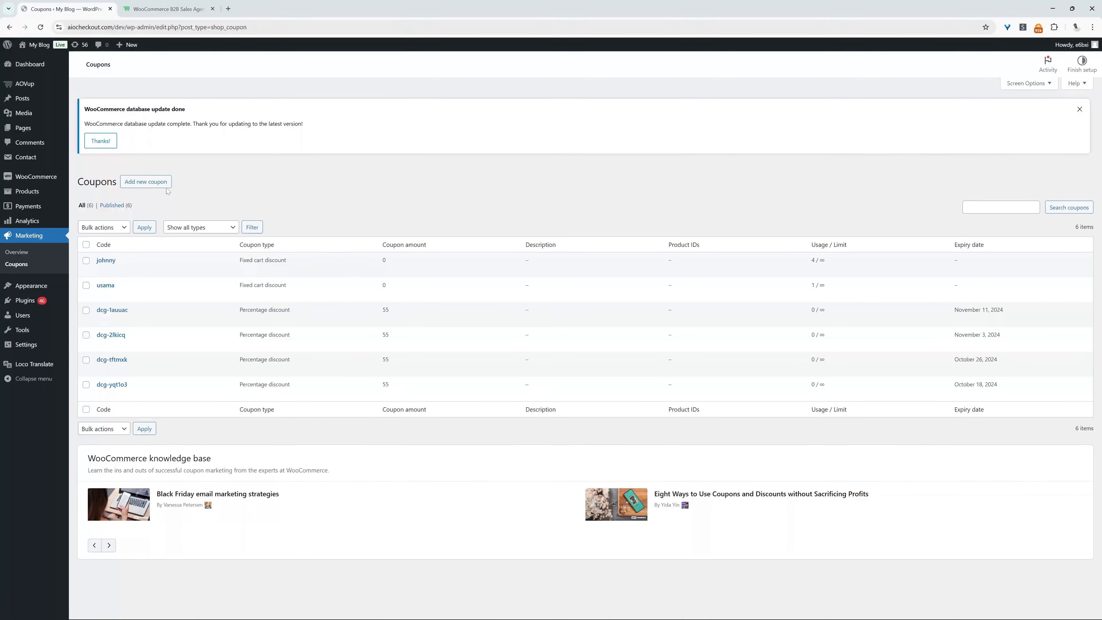
click(144, 183)
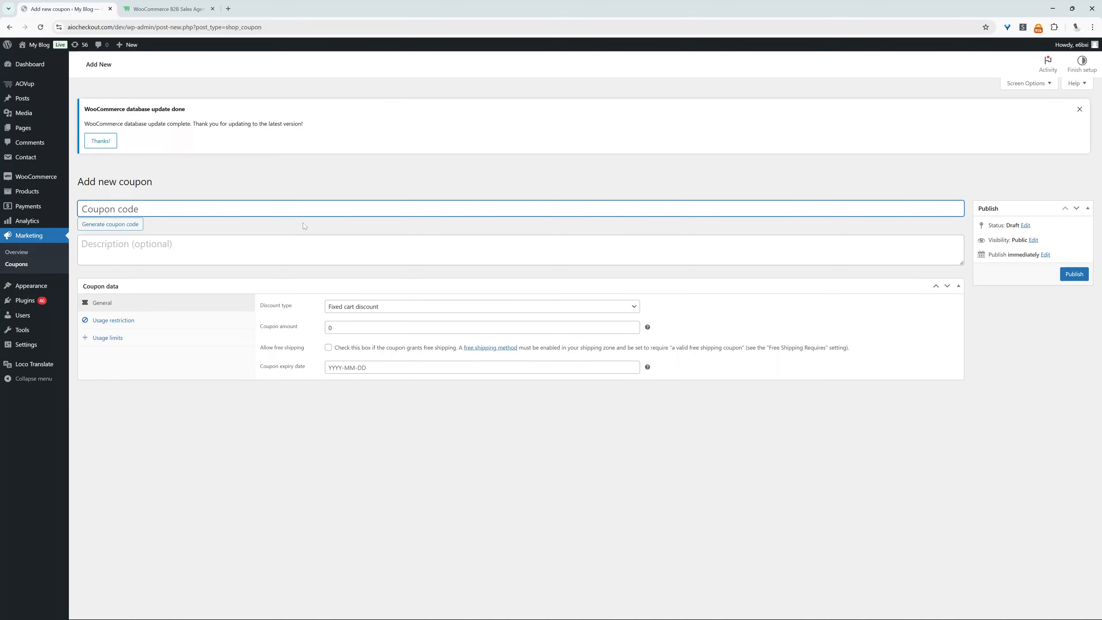
text(jagent)
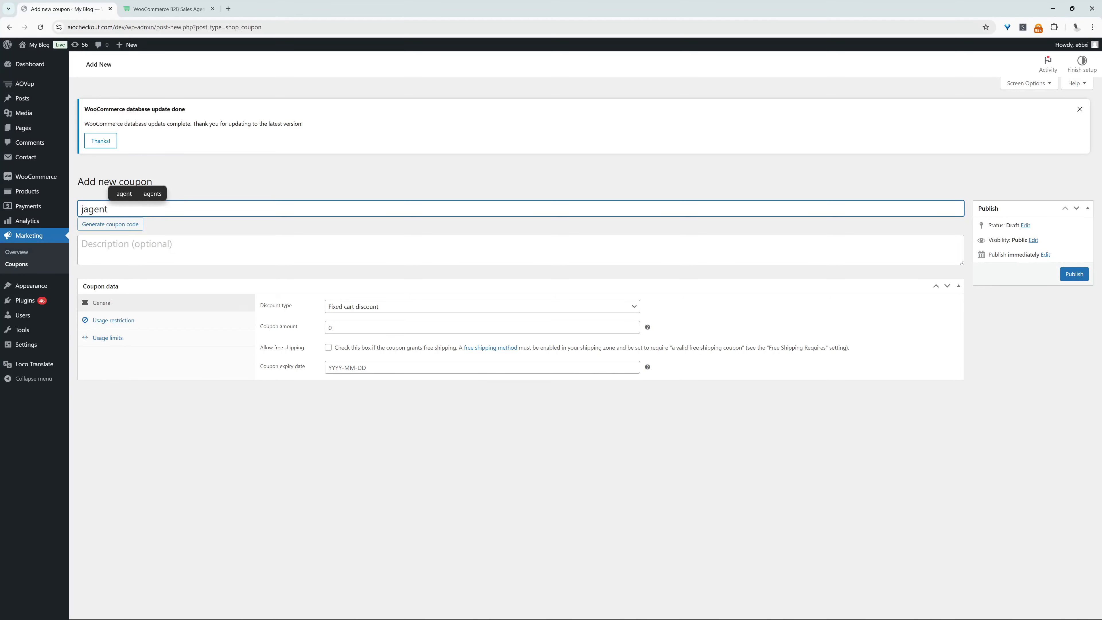
Step: Keep the fixed cart discount with a coupon amount of 0 and publish the jagent coupon
click(329, 324)
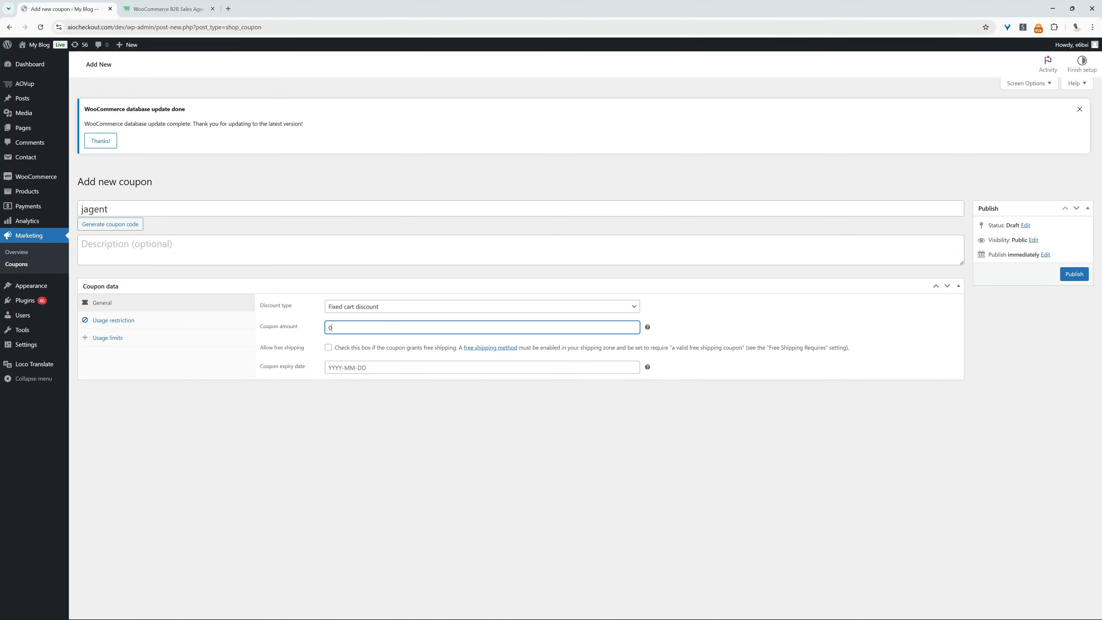
double_click(330, 327)
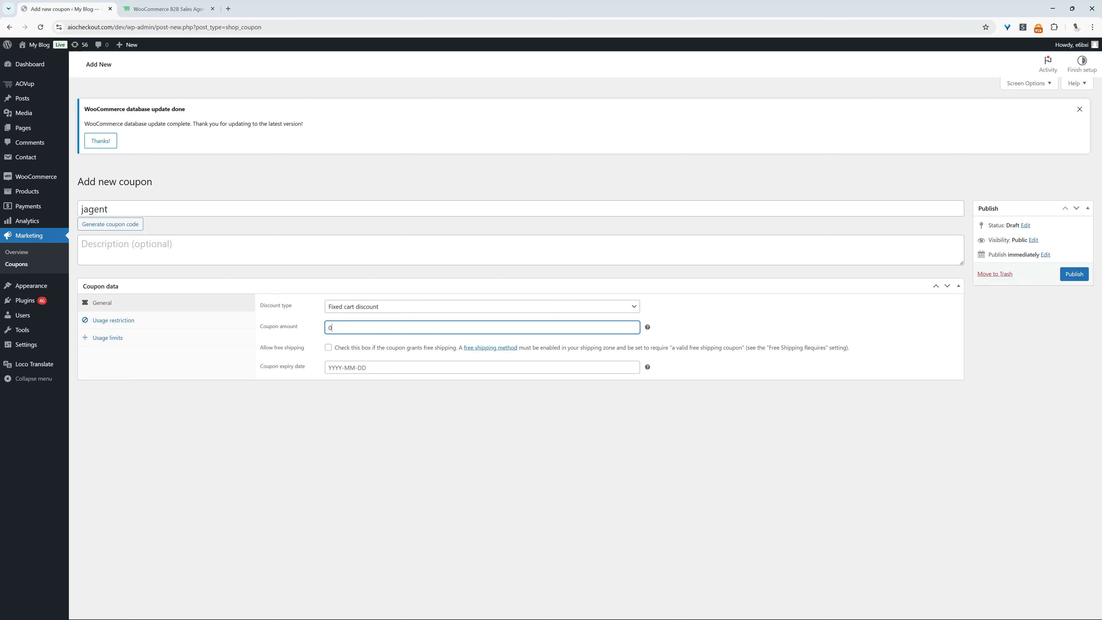
click(1074, 274)
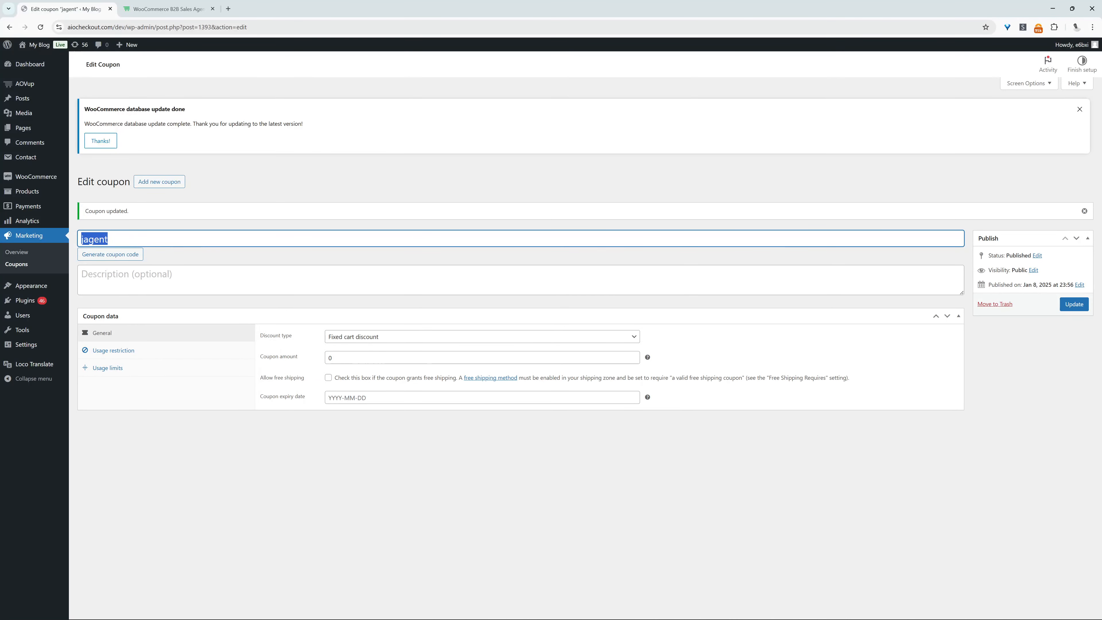
Step: Filter the site's users to the Sales agent role and open the first listed agent's profile for editing
mouse_move(43, 322)
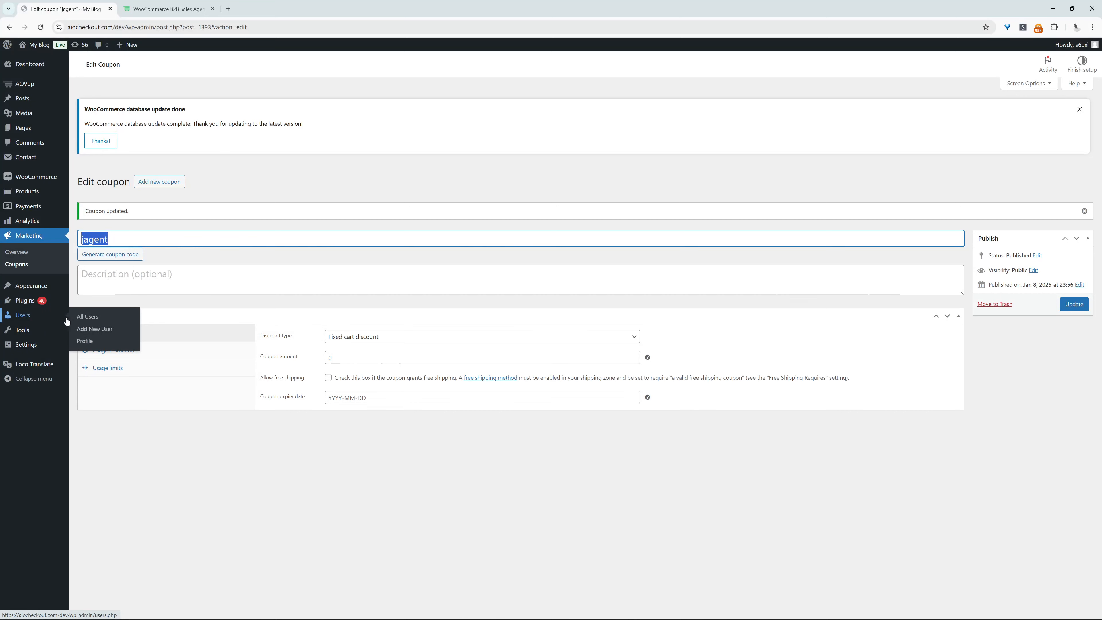
click(87, 322)
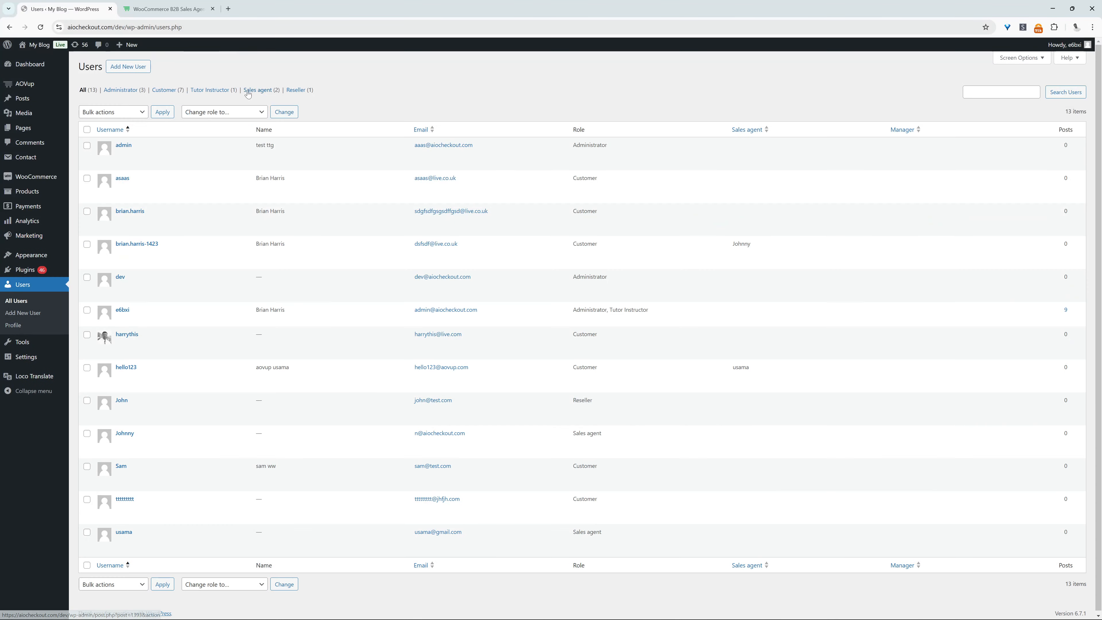
click(261, 89)
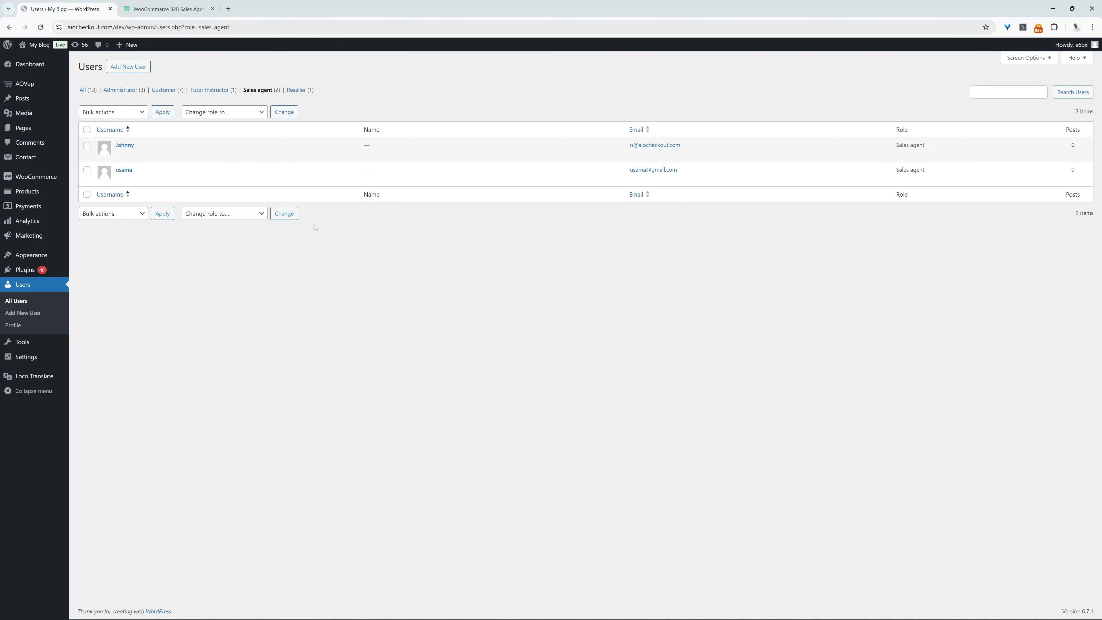
mouse_move(125, 184)
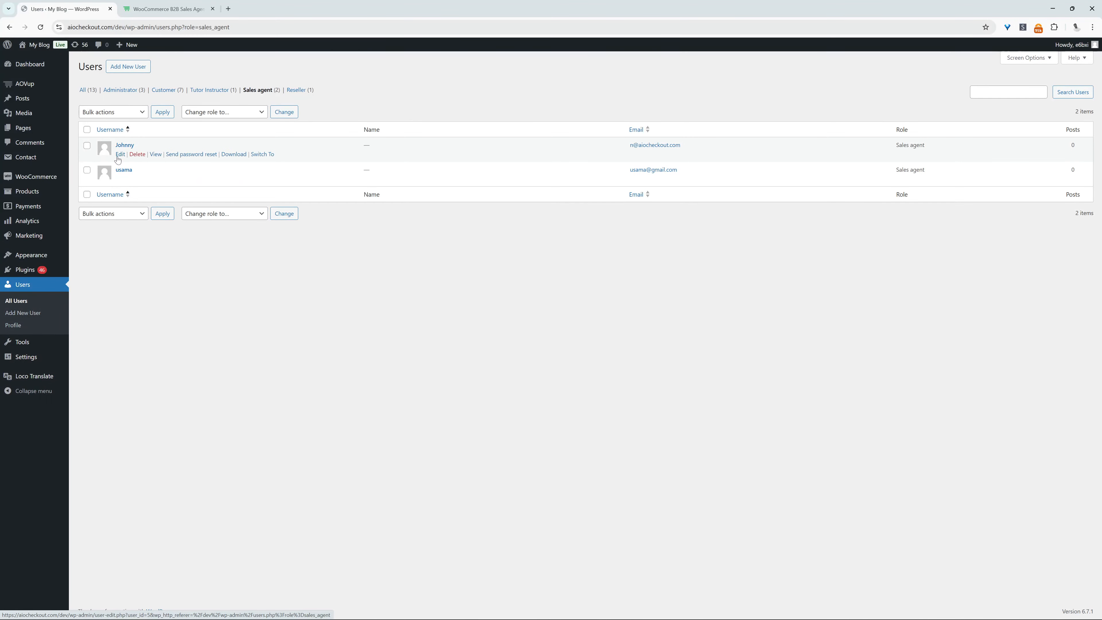
click(118, 158)
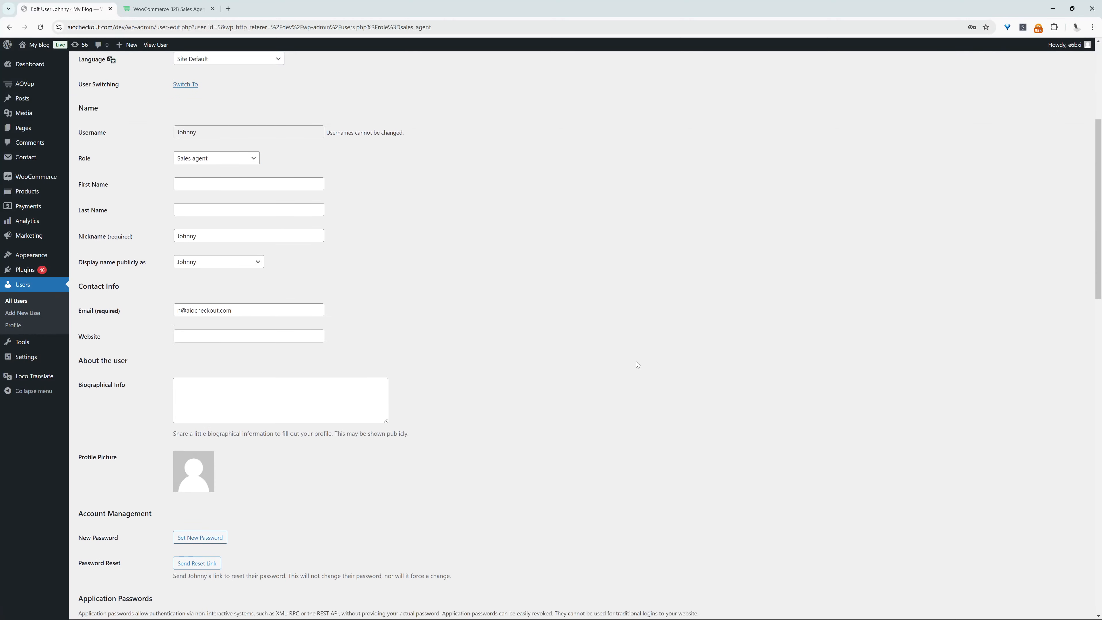
Step: Set the agent's Reference code under Woo Sales Agent to jagent and update the user
scroll(636, 361, down, 3)
scroll(637, 364, down, 8)
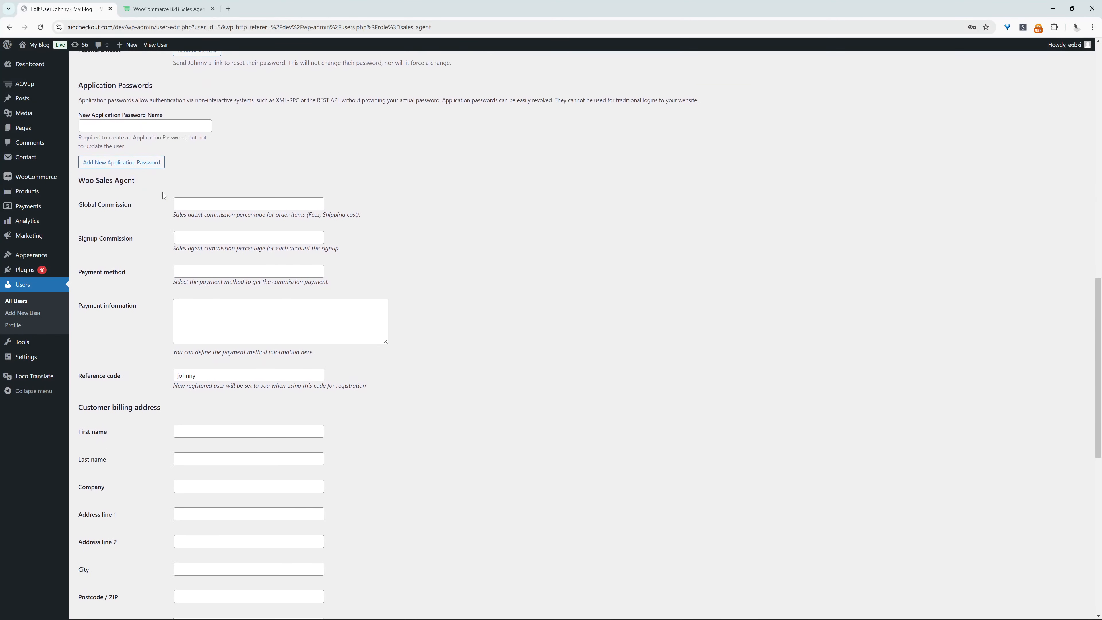
drag(111, 202, 138, 306)
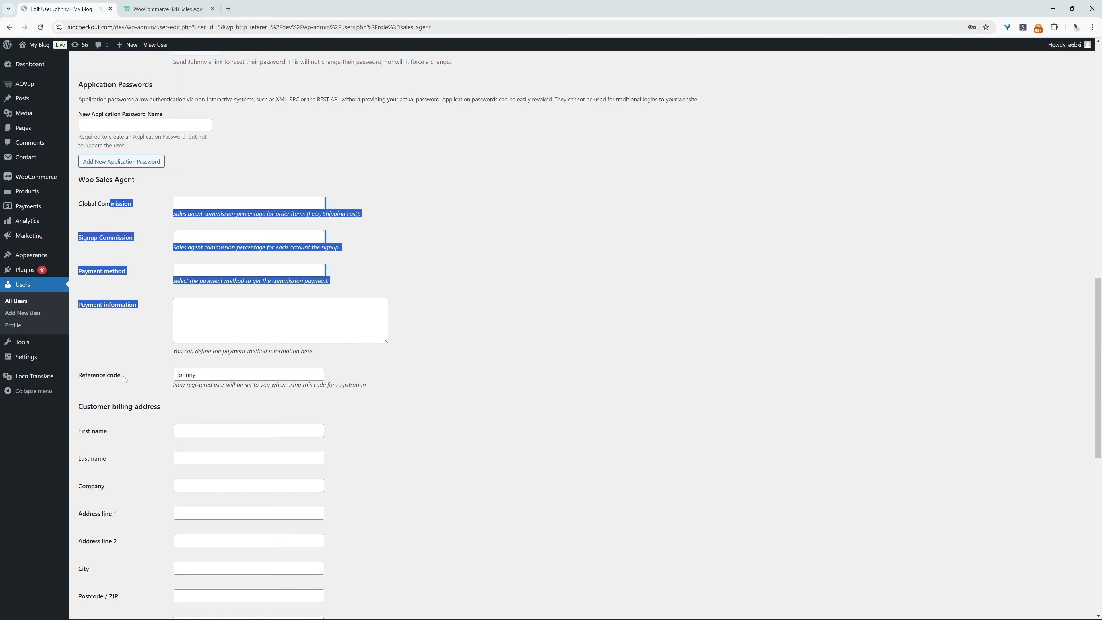
drag(197, 374, 174, 377)
text(jagent)
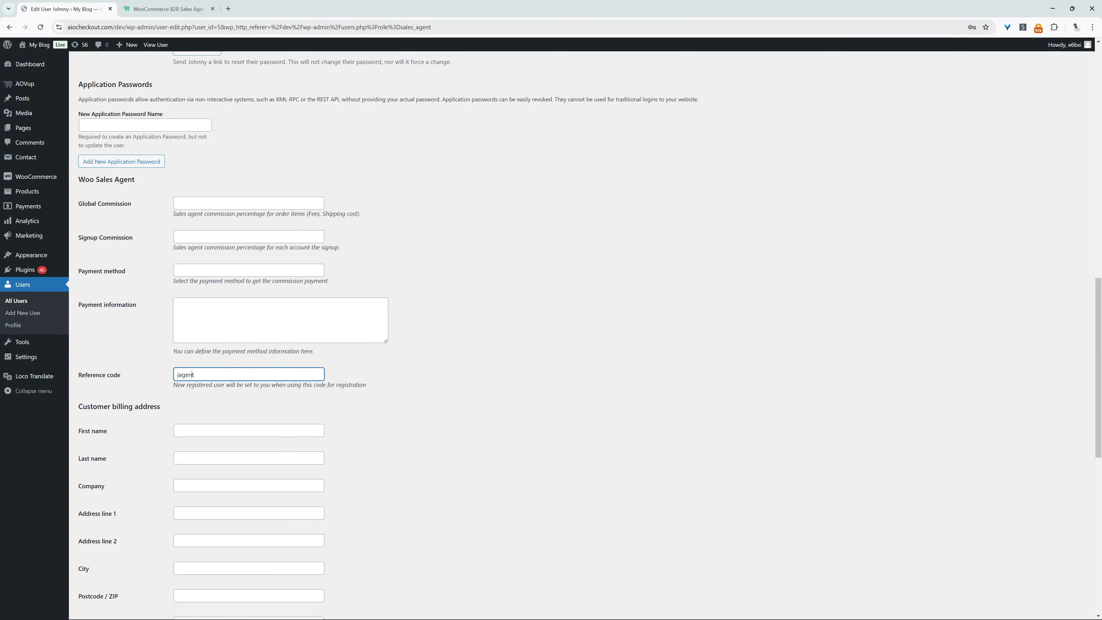
key(ctrl+a)
scroll(462, 397, down, 10)
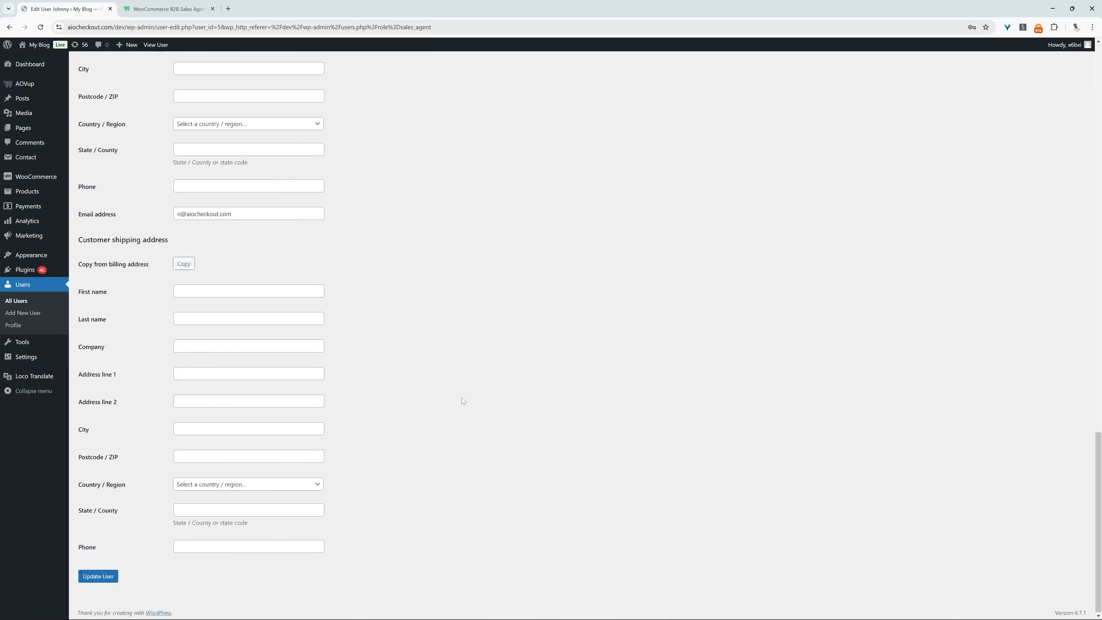
click(95, 576)
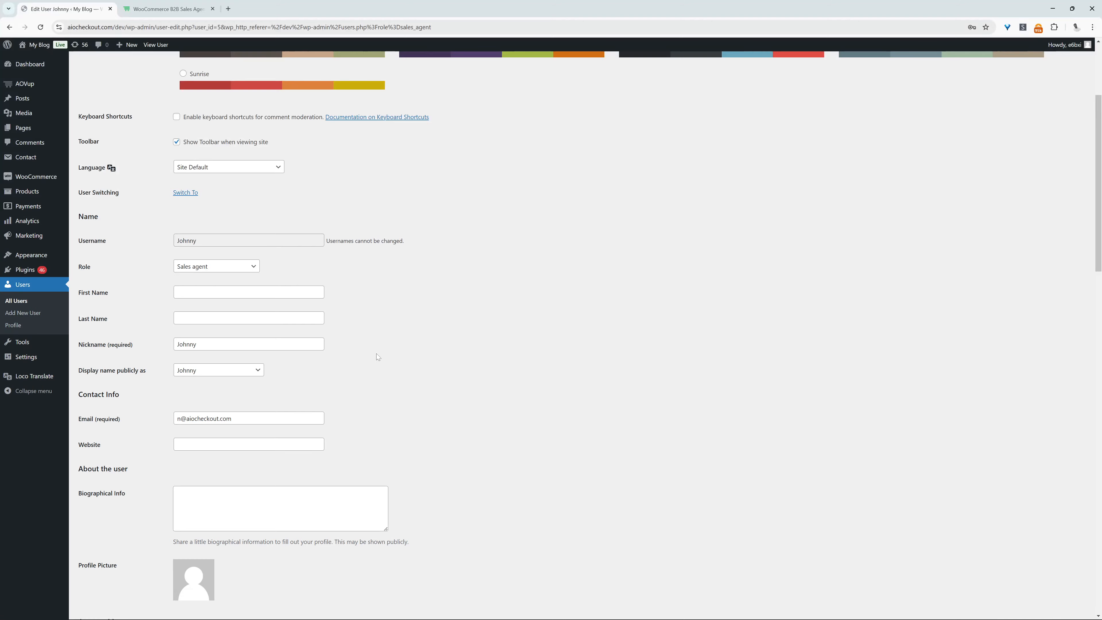
Step: Check the saved Reference code in the Woo Sales Agent section of the agent's profile
scroll(376, 353, down, 5)
scroll(258, 364, up, 7)
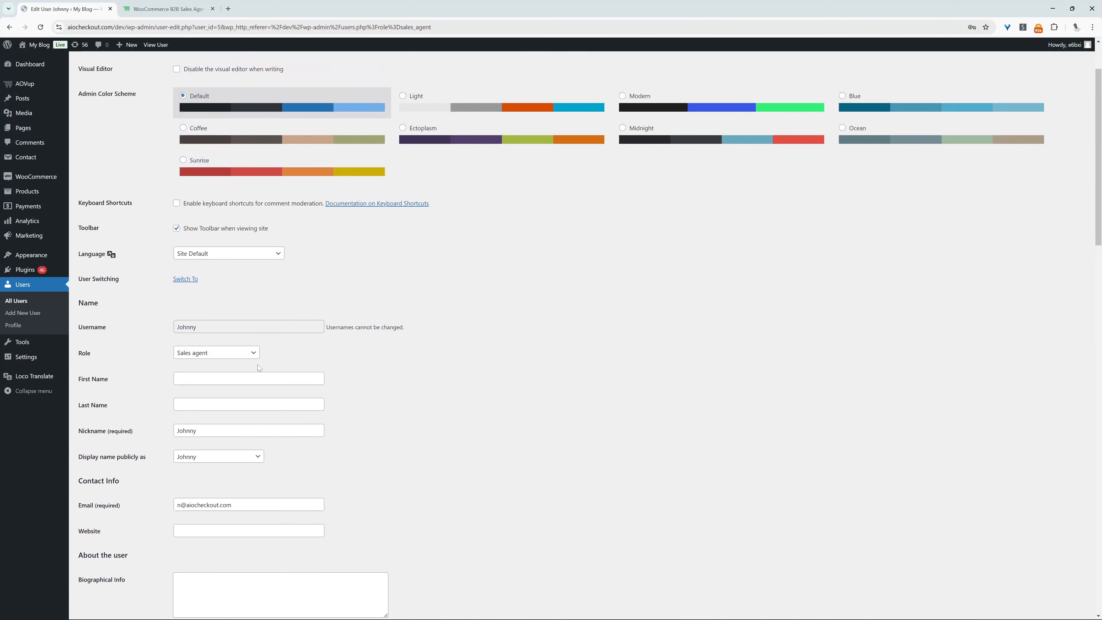
scroll(258, 364, up, 2)
scroll(258, 365, down, 10)
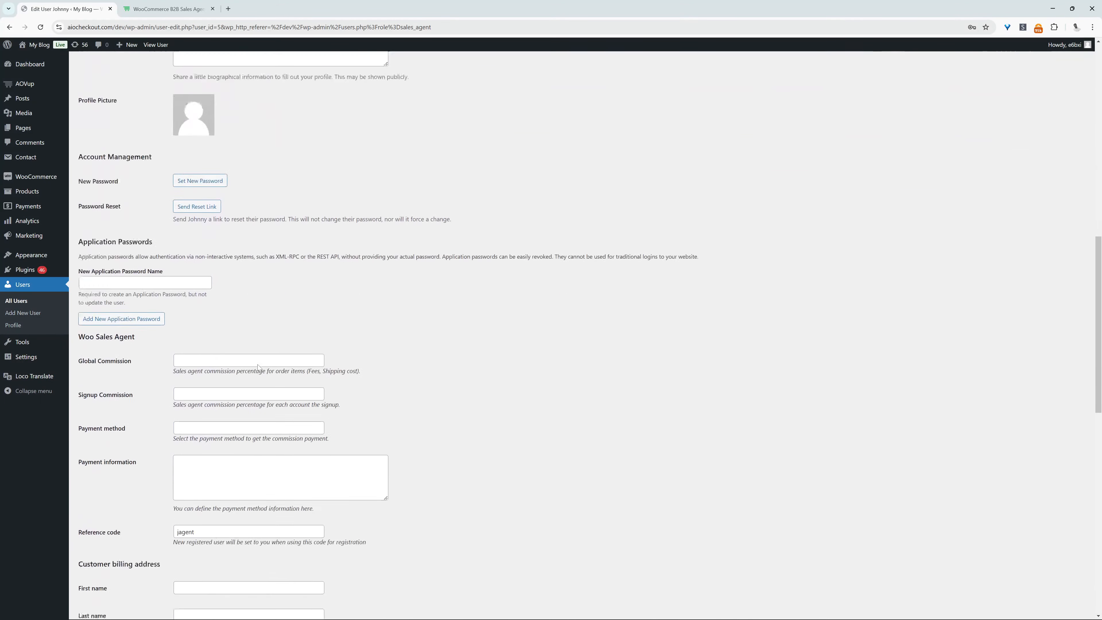
scroll(257, 364, down, 2)
double_click(187, 433)
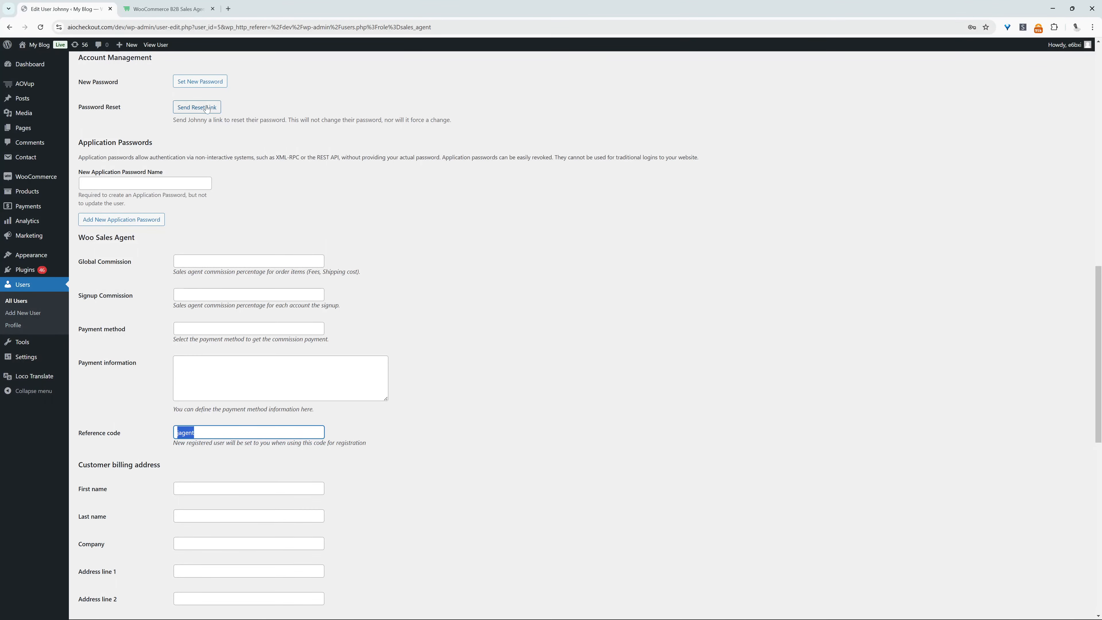
Step: In the incognito storefront, add 10 AovUp Bowls to the cart and apply the coupon code jagent
click(301, 73)
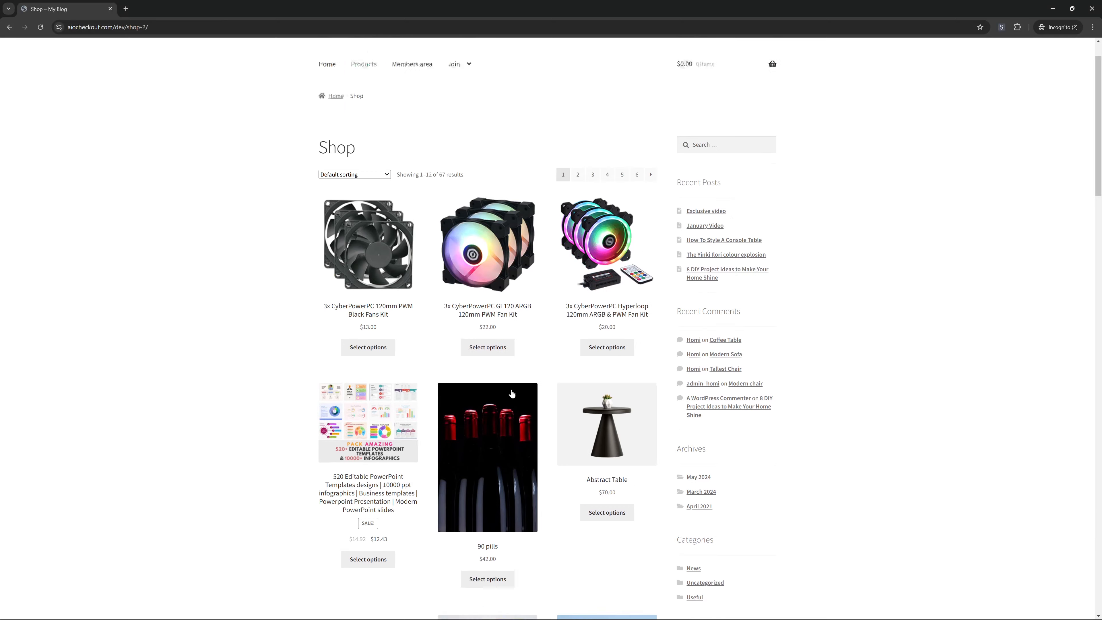
scroll(512, 394, down, 2)
click(603, 334)
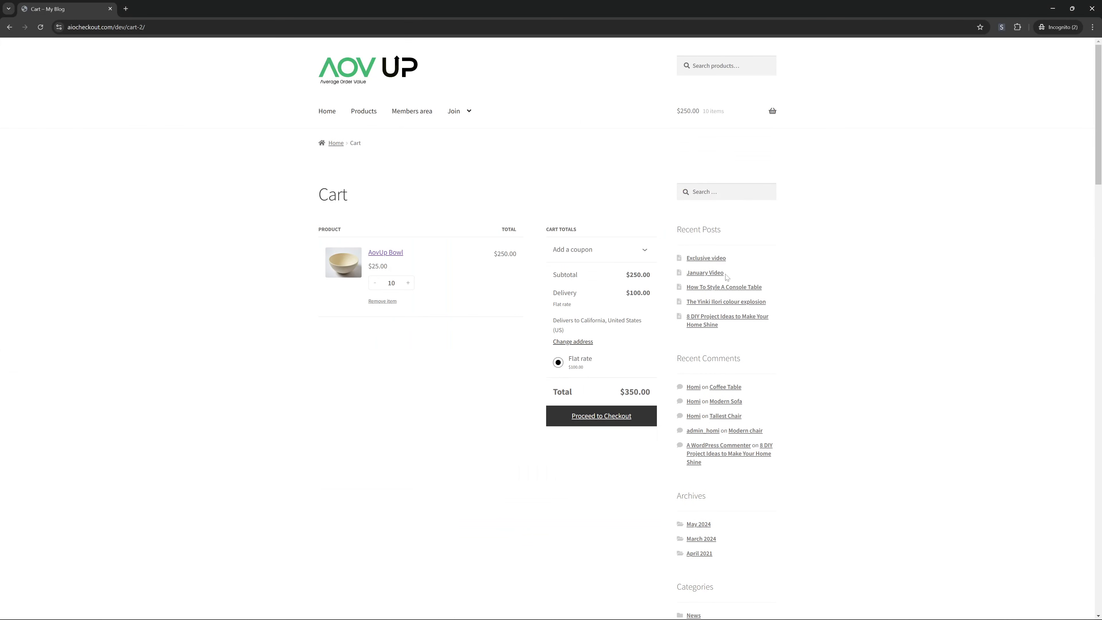
text(jagent)
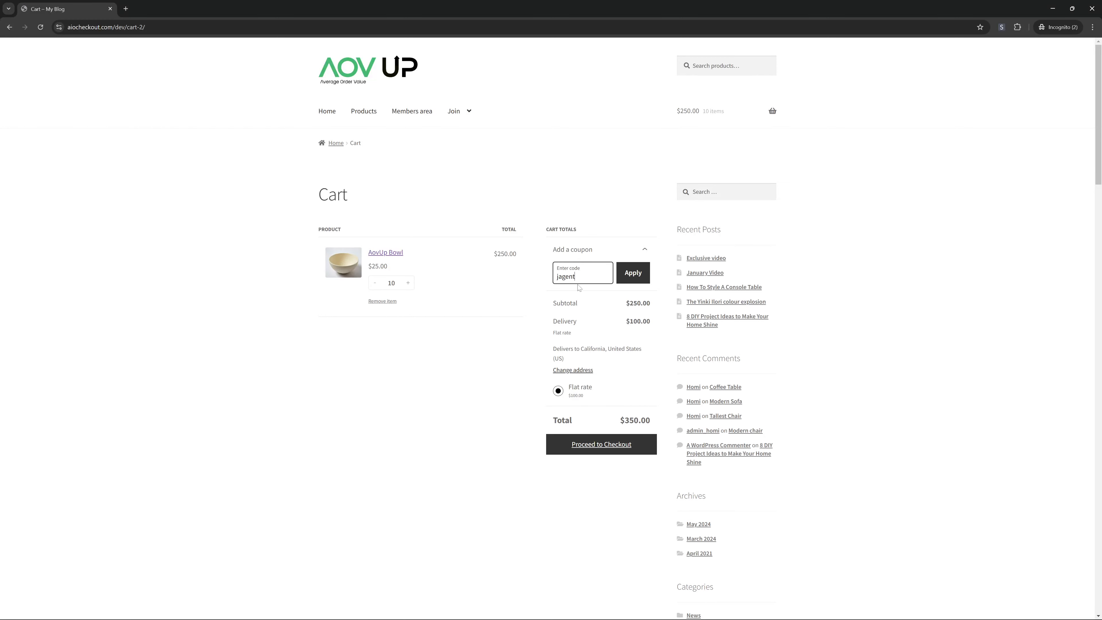
click(632, 273)
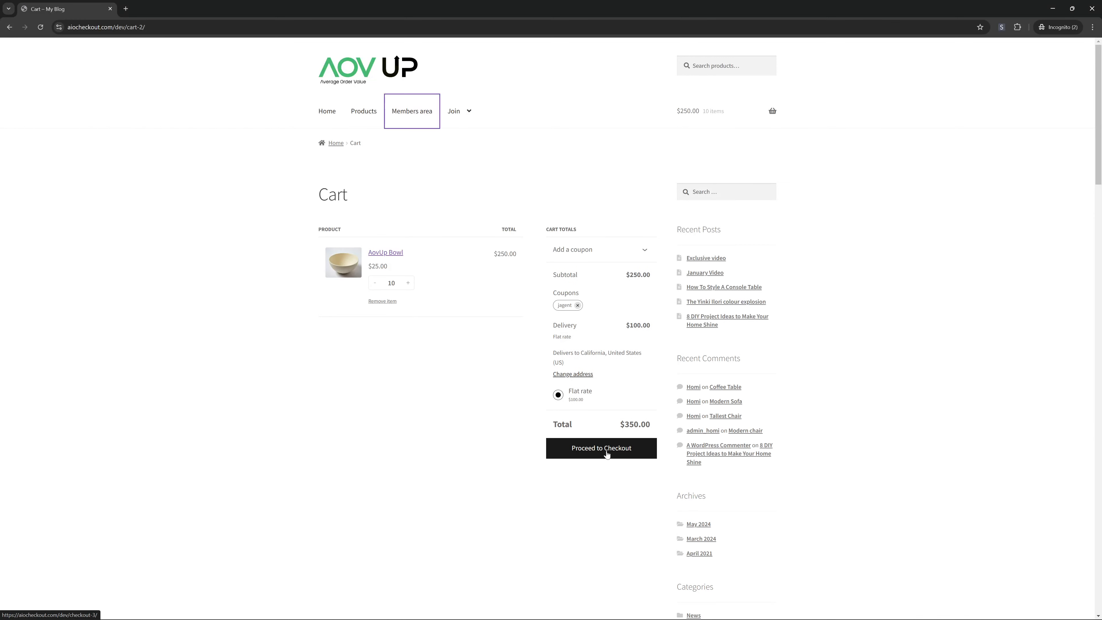
Step: Proceed to checkout, fill in the customer's billing details and account password, place the order with check payment, and review the order confirmation
click(607, 444)
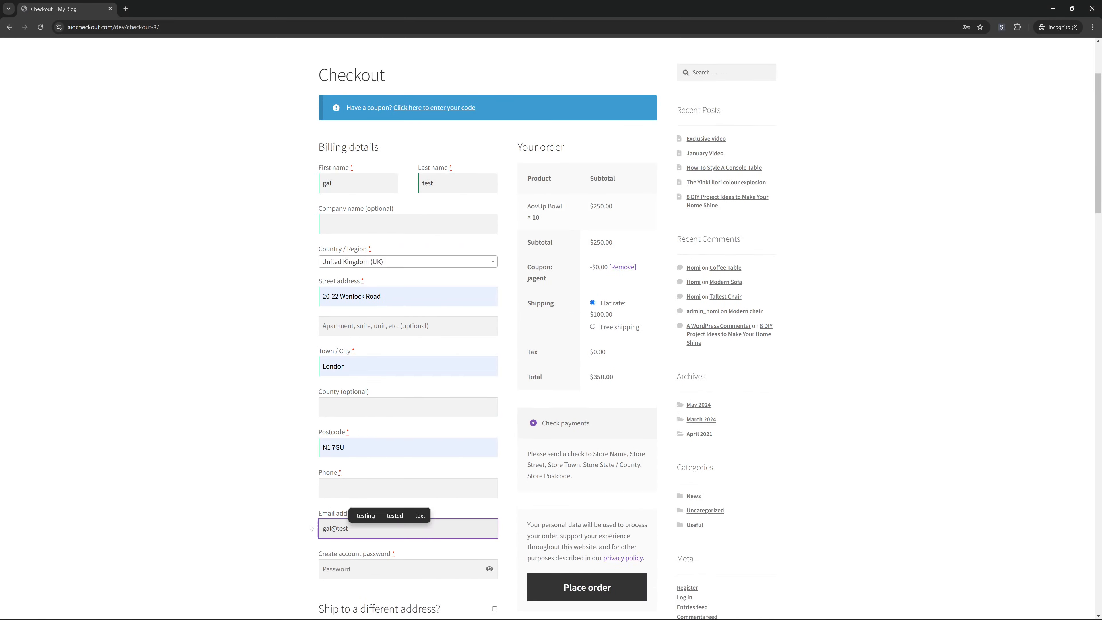
scroll(592, 417, down, 4)
click(592, 415)
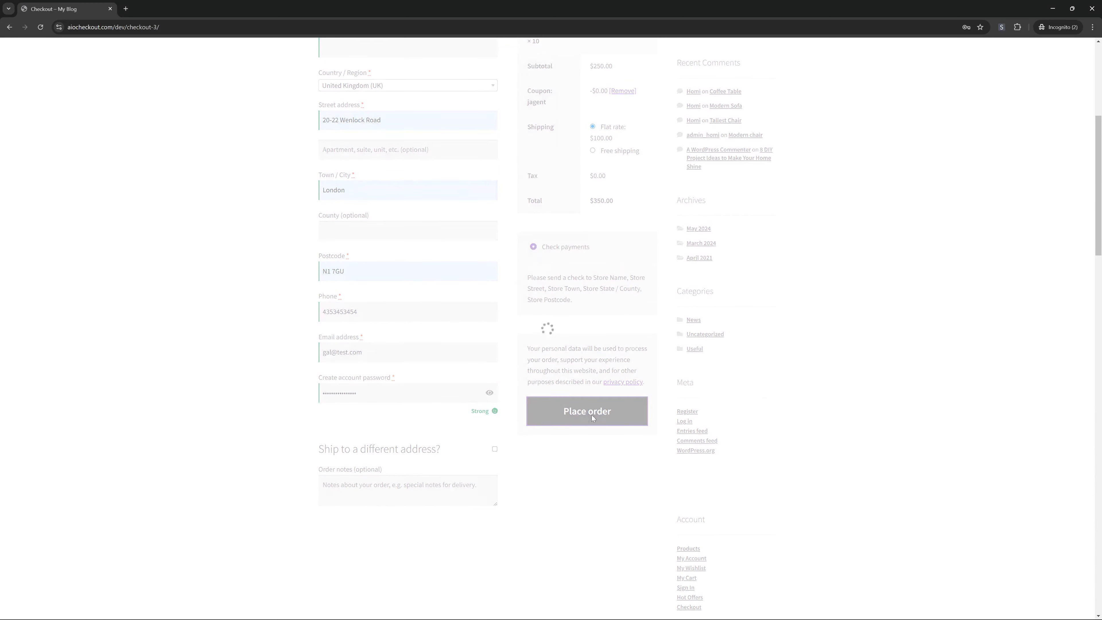
scroll(400, 376, down, 3)
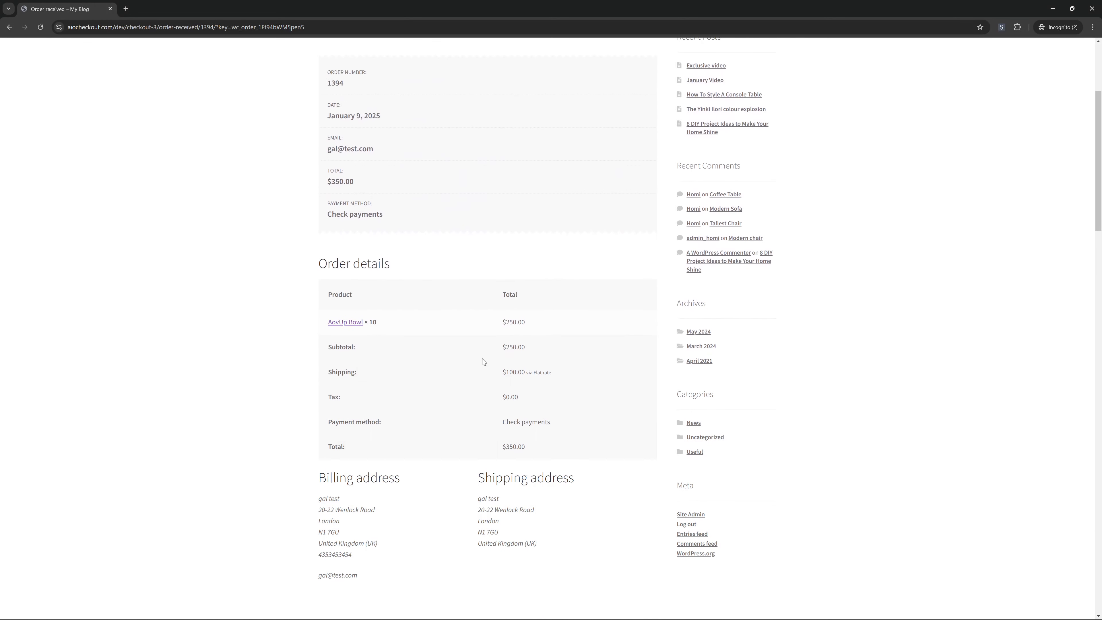
scroll(492, 382, up, 4)
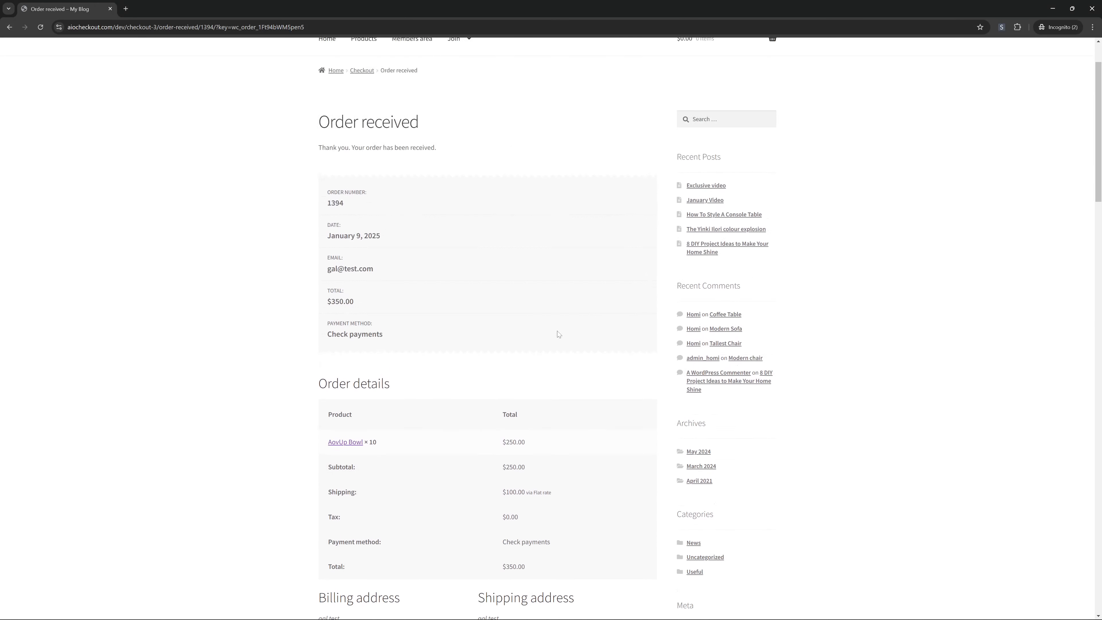
Step: Back in the admin's Sales Agent page, check the newest recent commission and open its order to examine the assigned agent, coupon and commission
click(1052, 8)
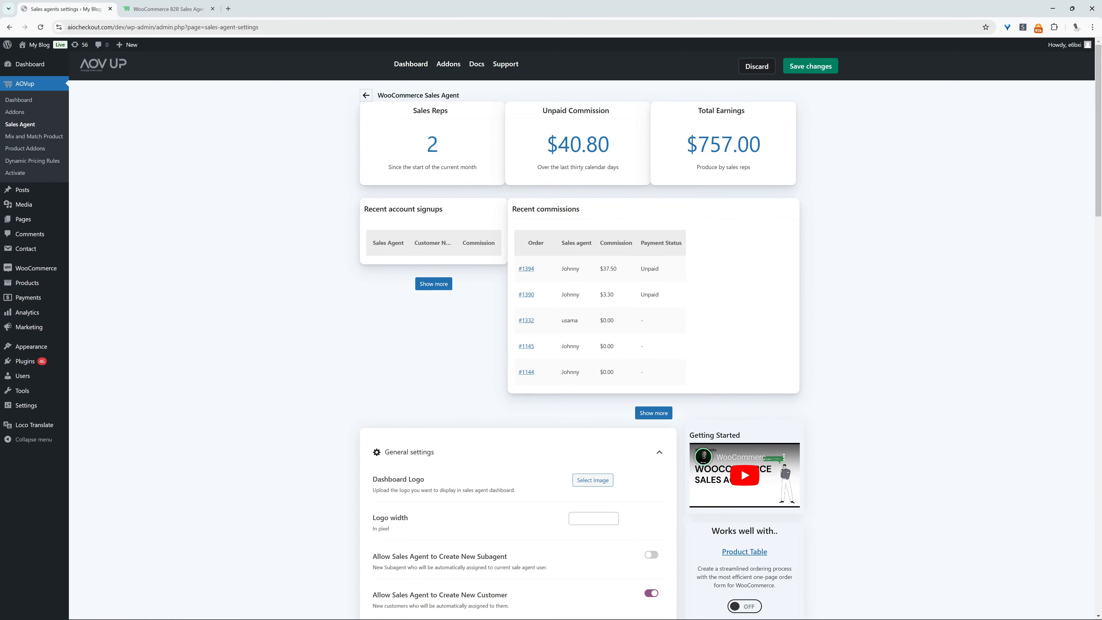
drag(582, 270, 561, 270)
click(526, 269)
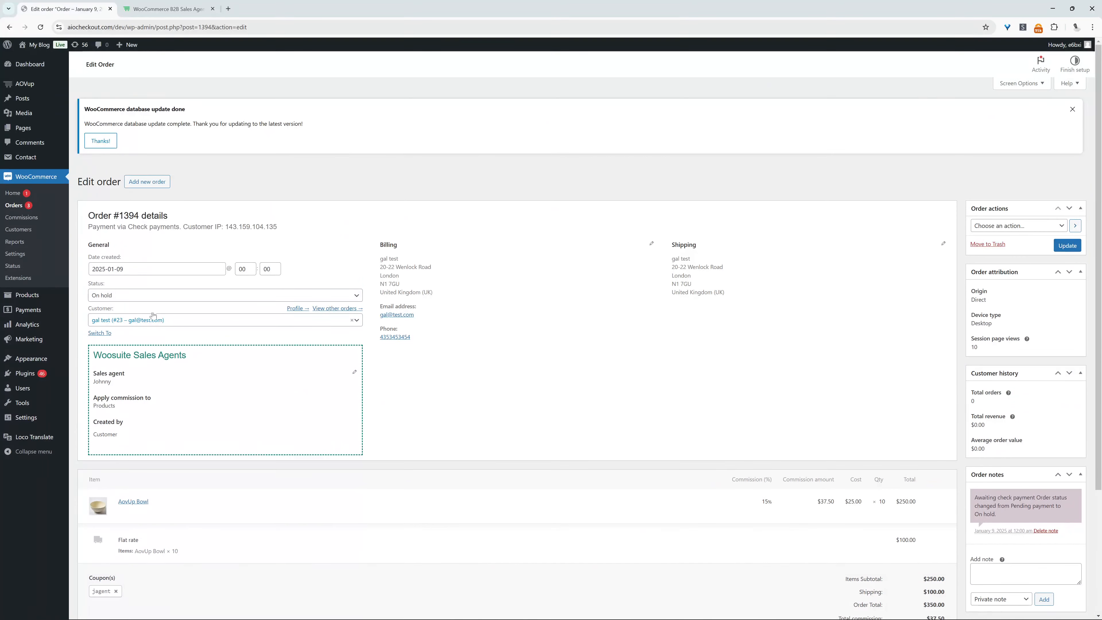
scroll(246, 332, down, 2)
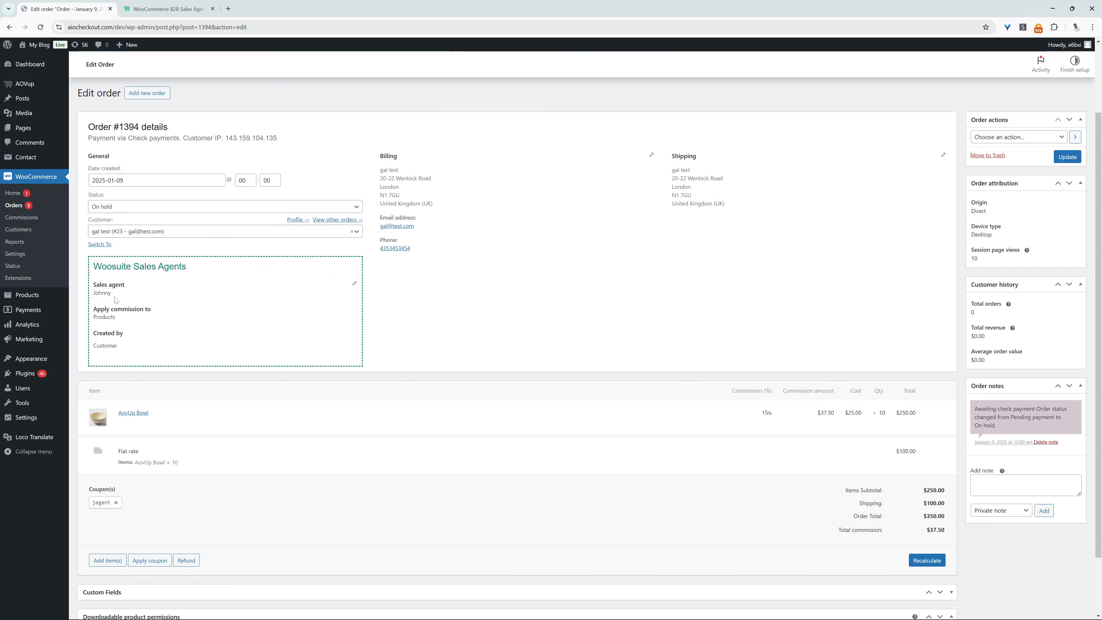
scroll(257, 361, down, 2)
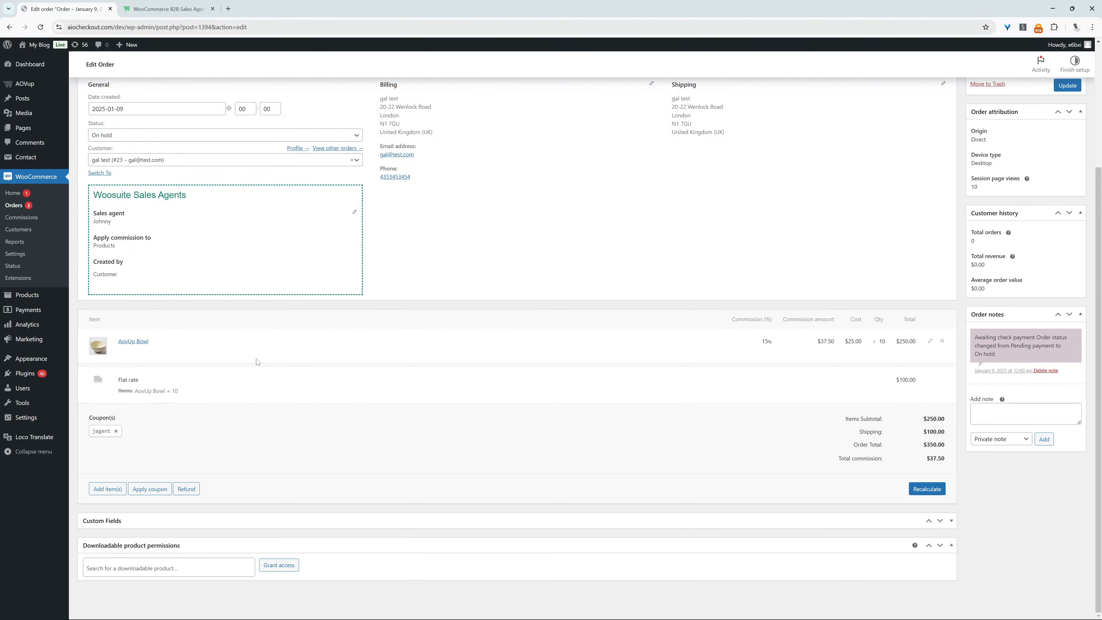
scroll(359, 362, up, 1)
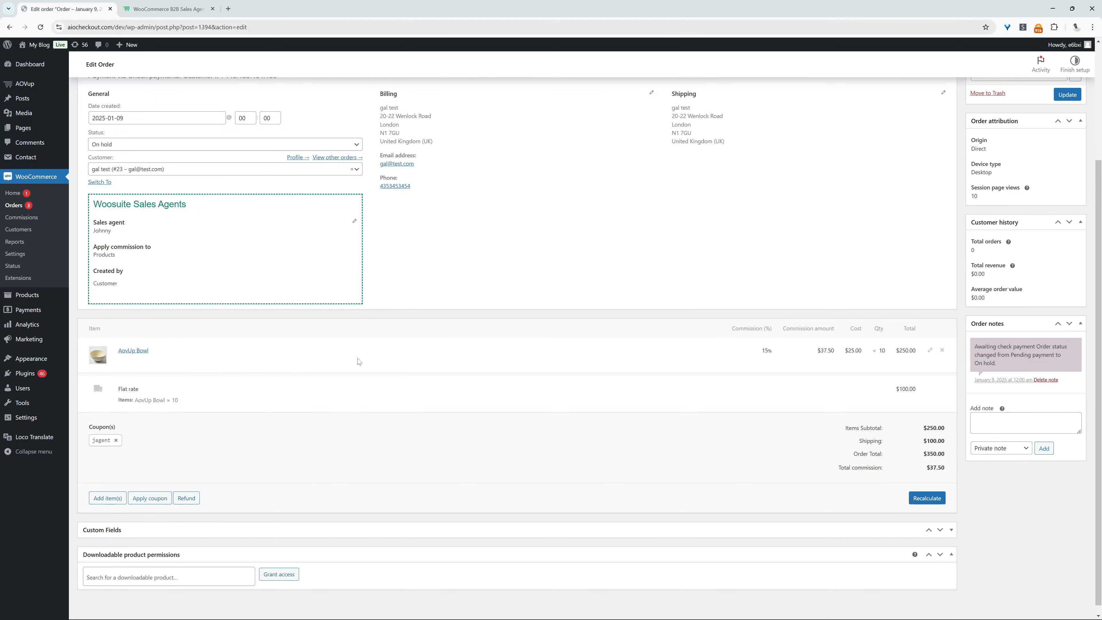